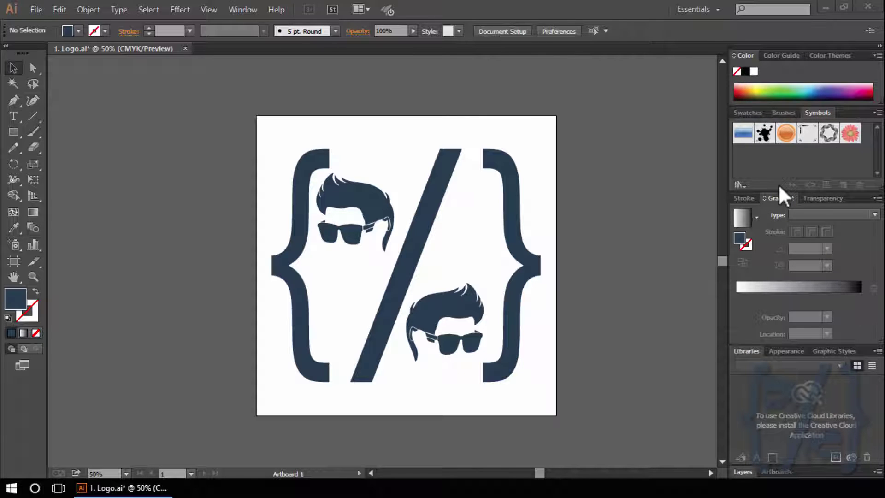
Switch to the Automation workspace, then back to Essentials
click(698, 10)
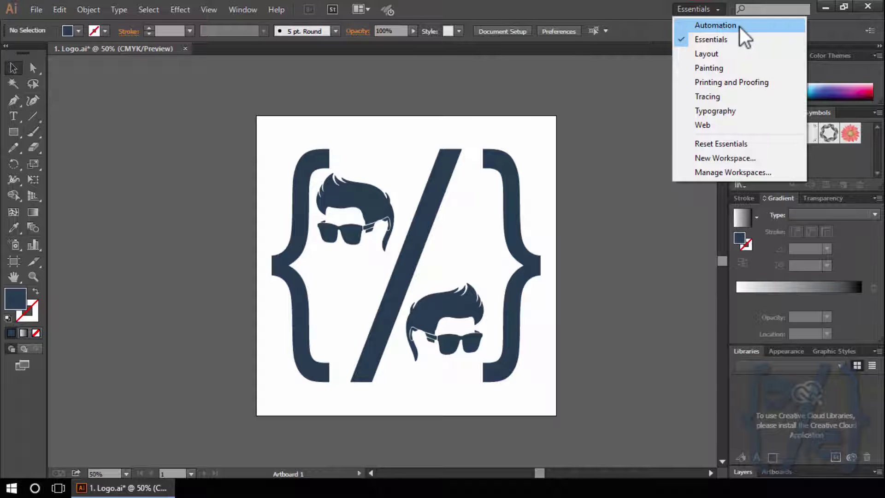
click(701, 25)
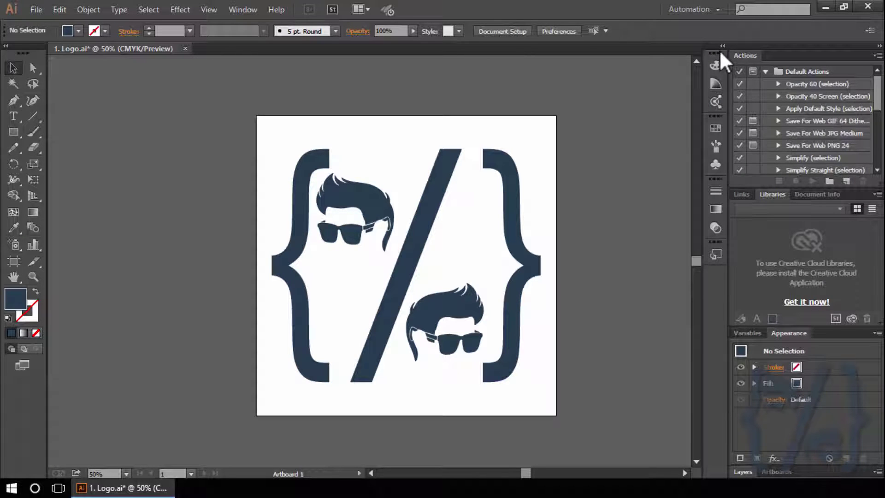
click(706, 10)
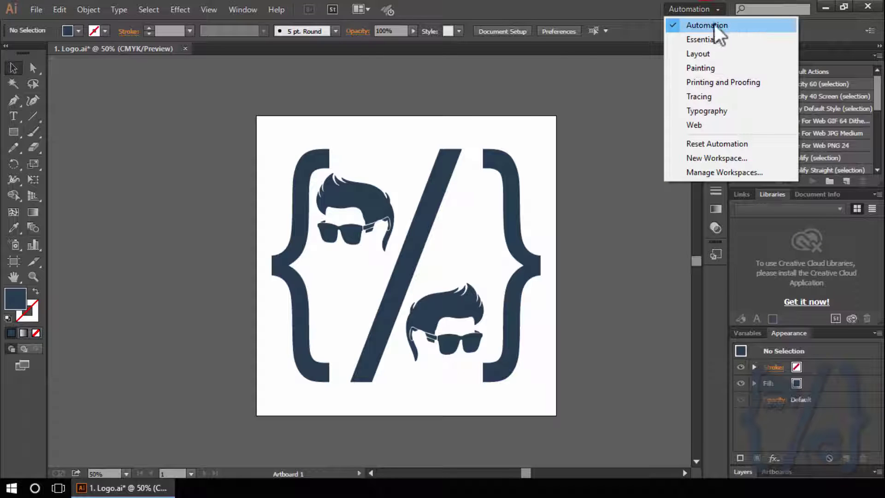
click(715, 24)
click(696, 10)
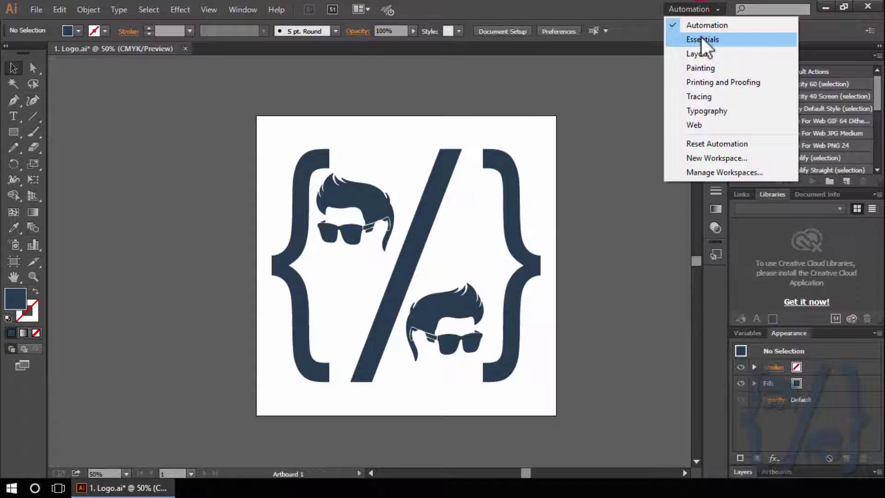
click(701, 39)
click(695, 10)
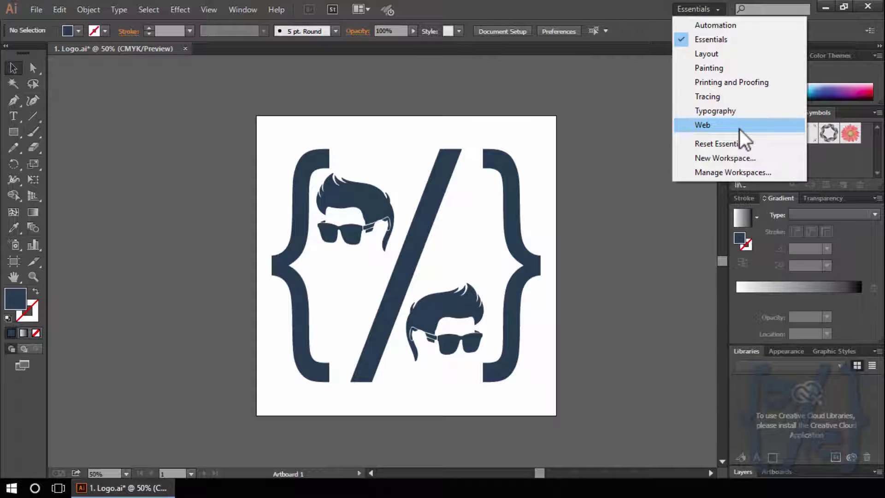
Switch from Essentials to the Layout workspace, leaving the workspace unchanged afterward
click(714, 57)
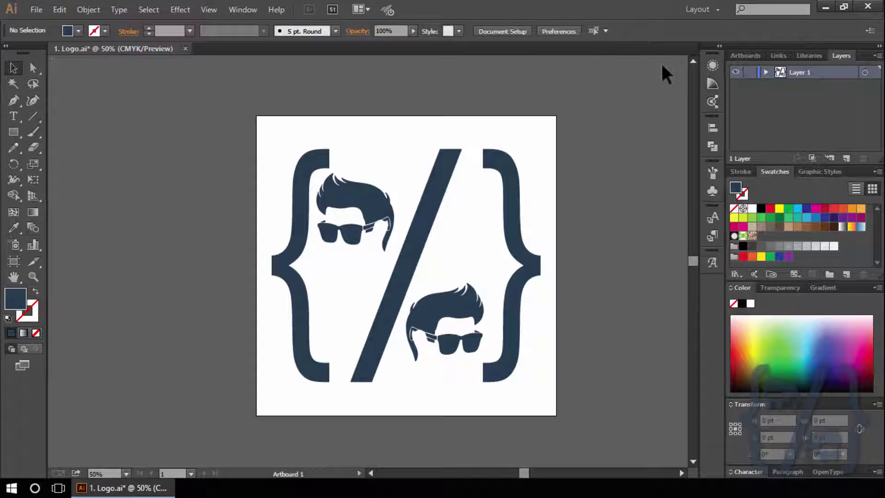
click(697, 9)
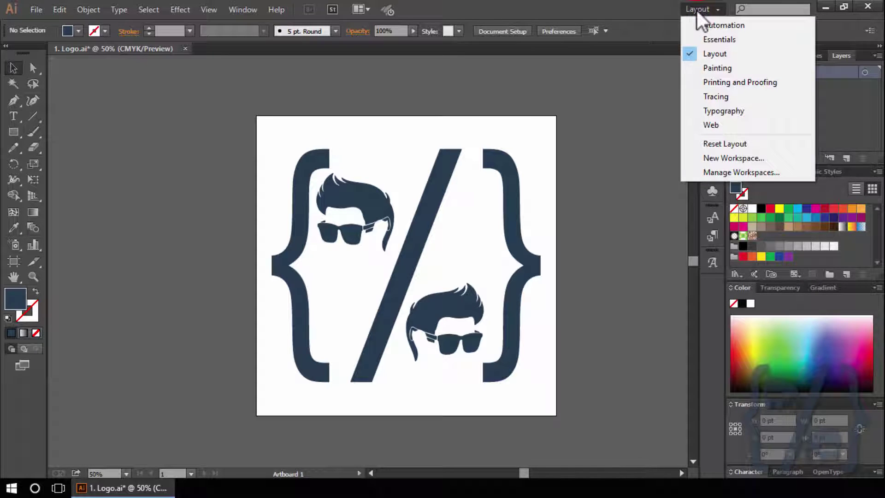
click(696, 9)
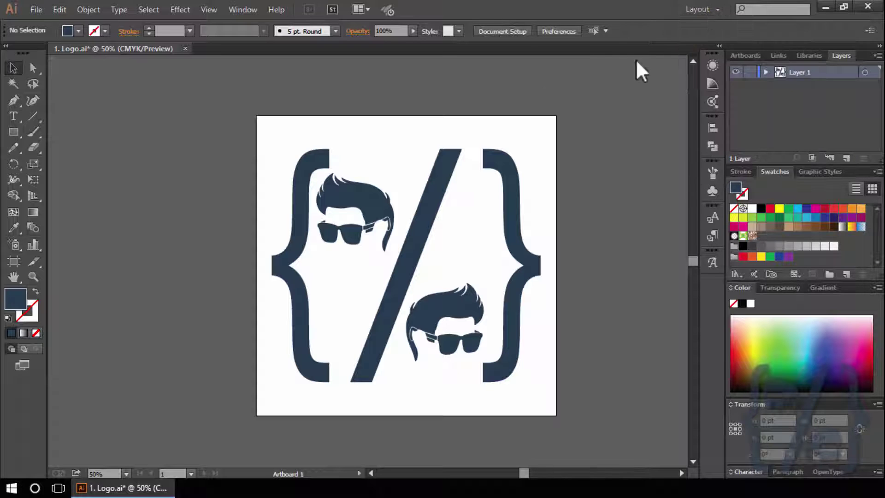
Open the Align panel from the Window menu and collapse it again
click(247, 13)
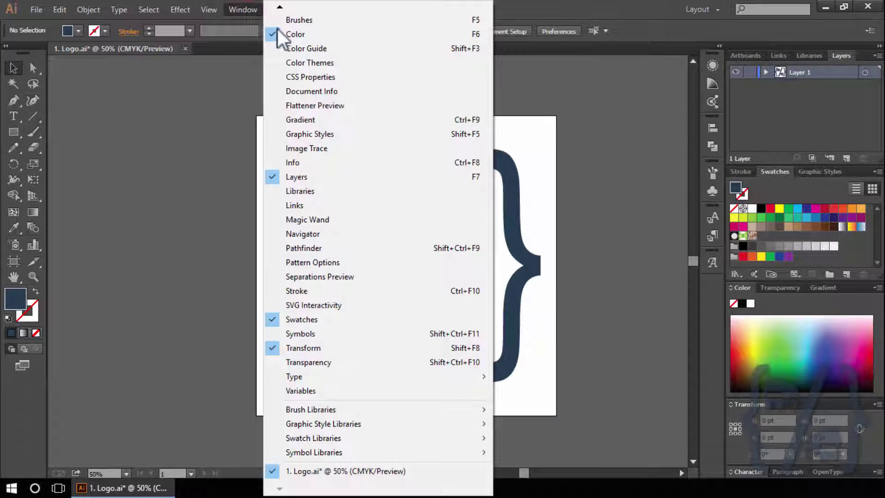
click(233, 9)
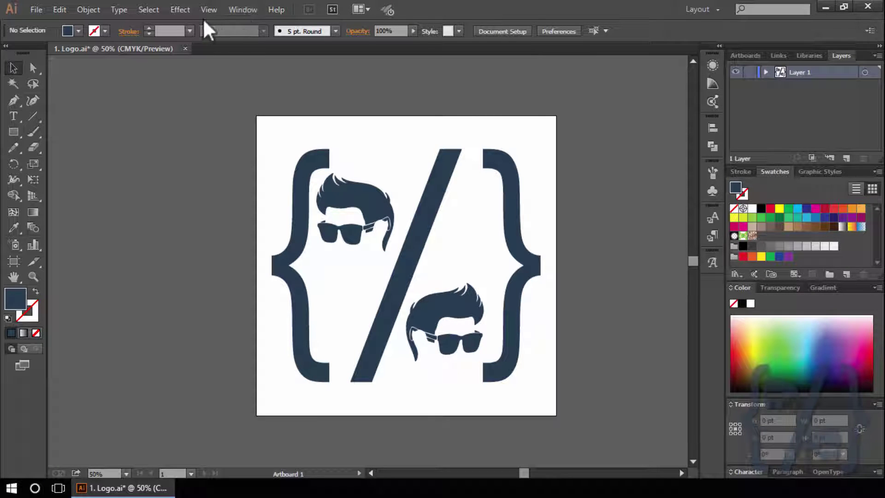
click(238, 10)
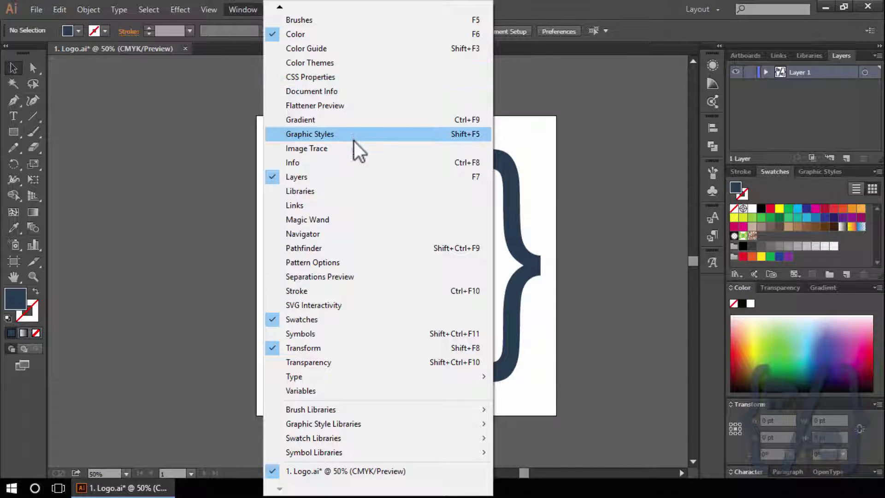
click(280, 7)
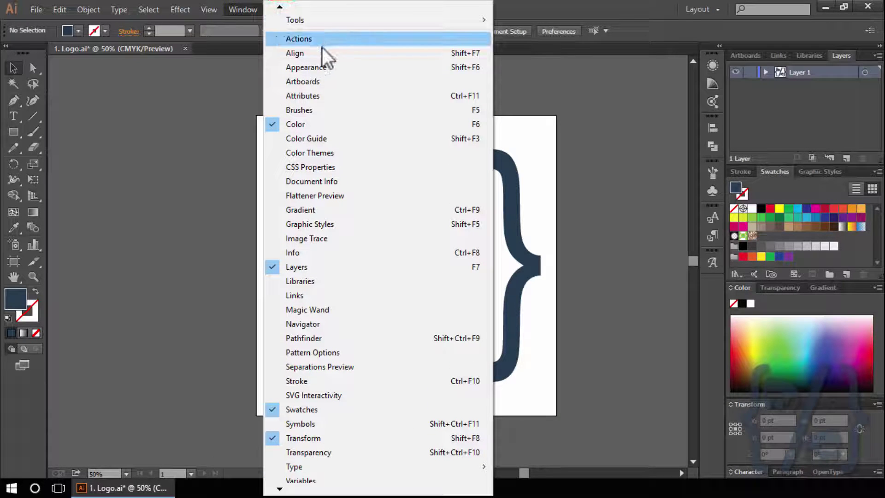
click(318, 52)
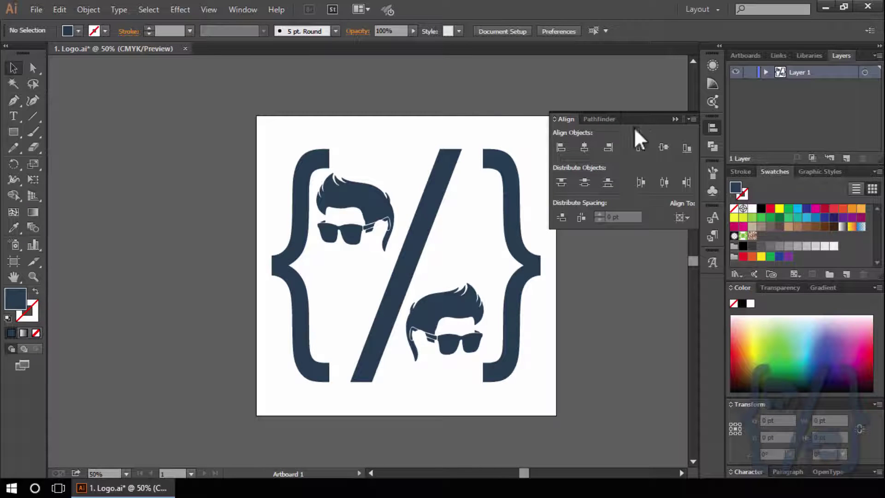
click(712, 126)
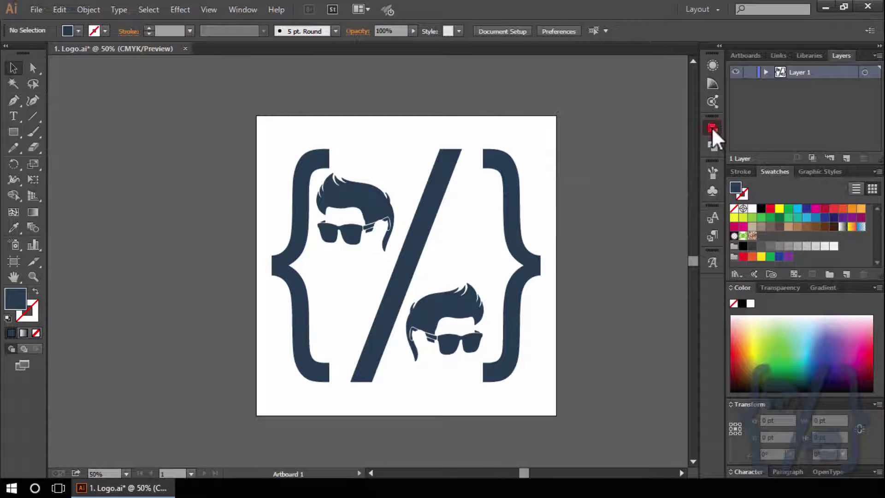
Bring up the Artboards panel and drag it out of the Layers group
click(243, 9)
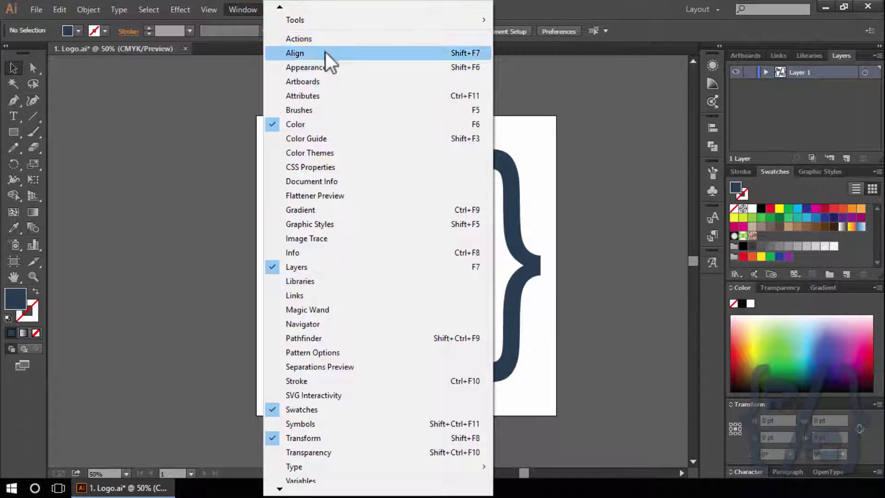
click(338, 85)
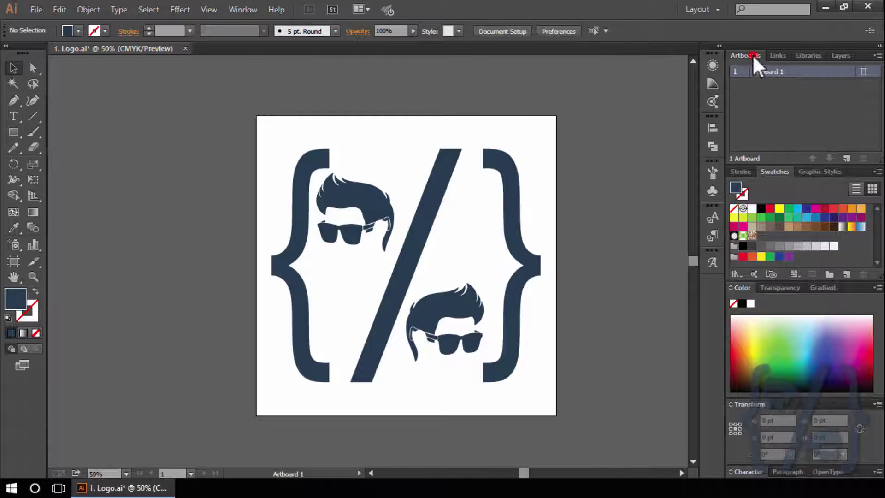
mouse_move(752, 54)
mouse_down()
mouse_move(556, 55)
mouse_move(568, 128)
mouse_move(710, 289)
mouse_up()
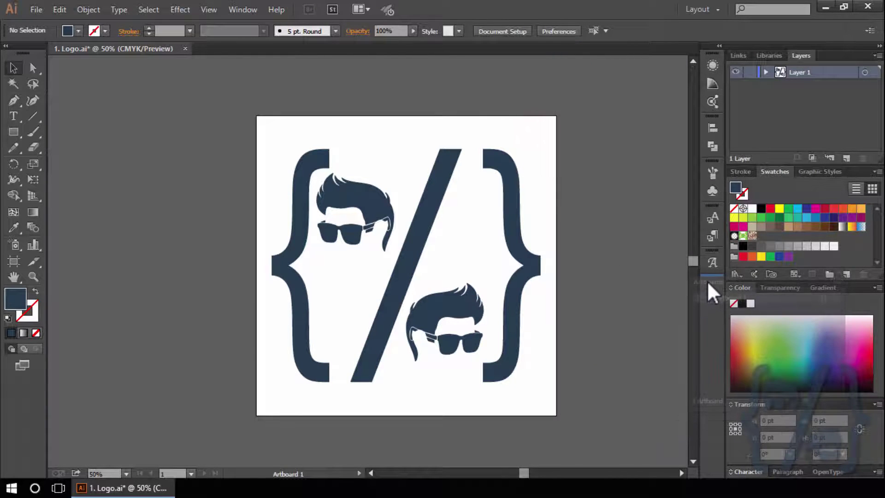
Open the Gradient panel and dock it collapsed among the panel icons
click(255, 9)
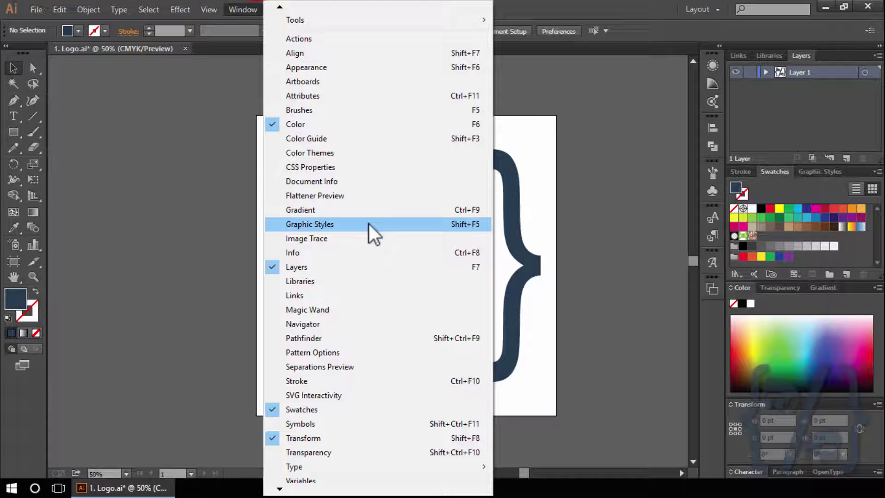
click(328, 211)
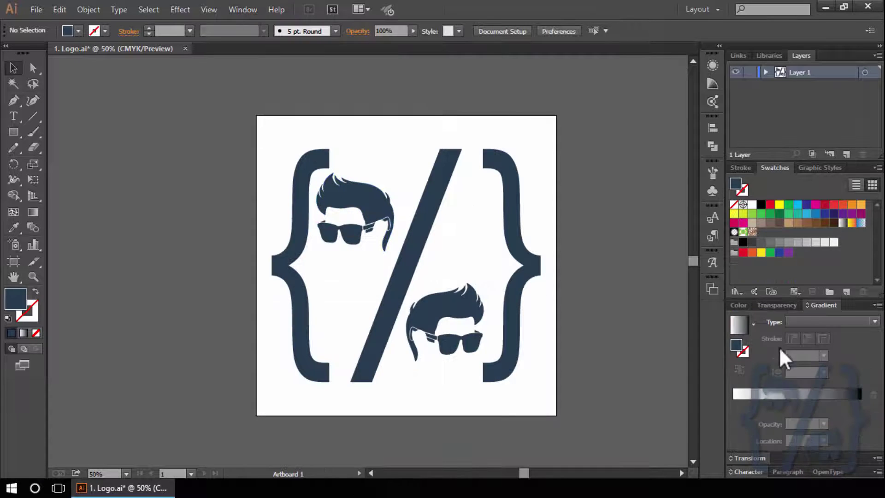
drag(827, 303, 539, 125)
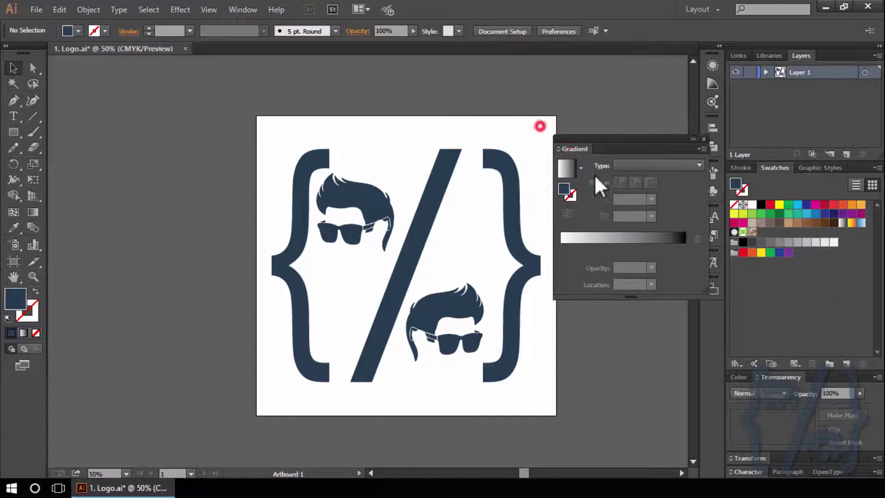
mouse_move(578, 156)
mouse_down()
mouse_move(713, 317)
mouse_move(709, 305)
mouse_up()
click(709, 310)
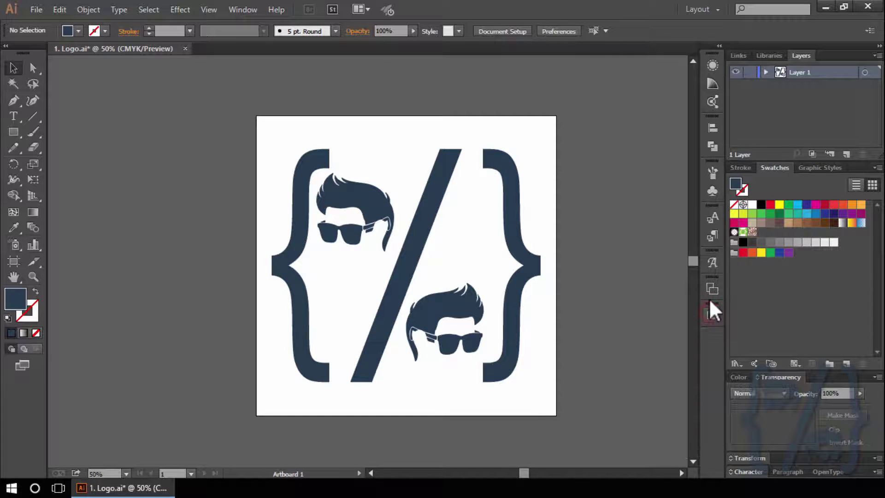
click(244, 10)
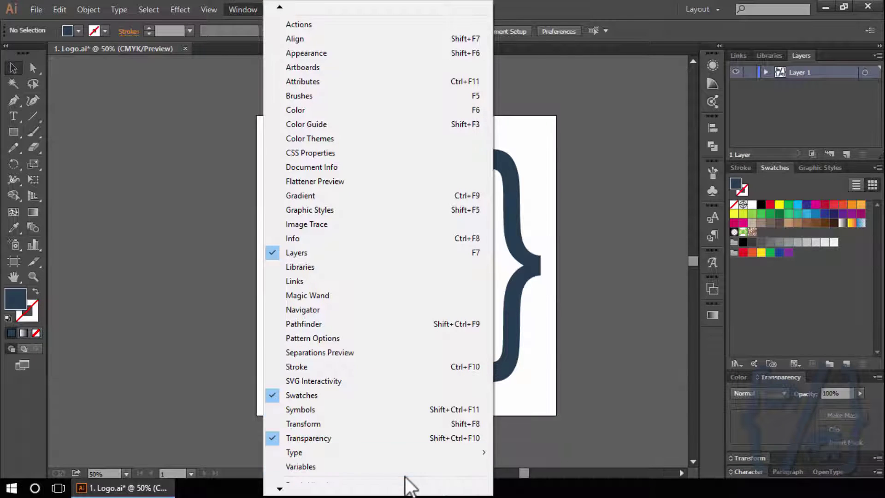
mouse_move(297, 452)
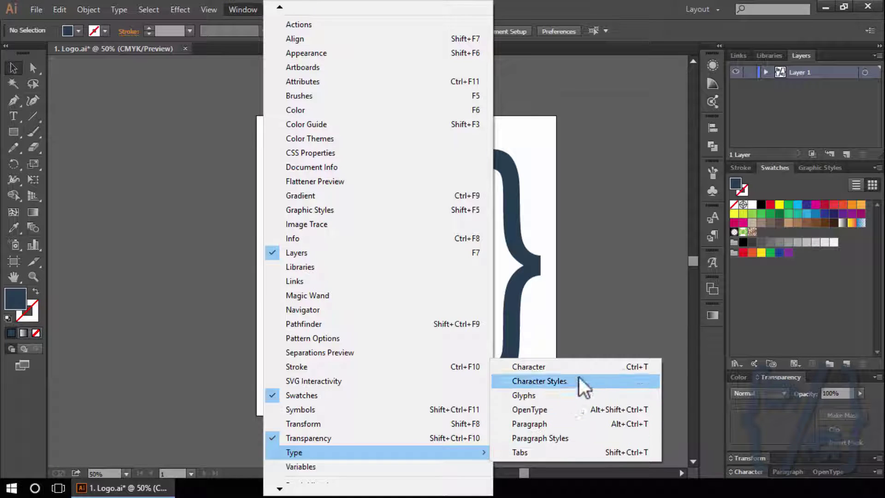
Float the Paragraph panel out of the dock, next to the artwork's right edge
click(558, 423)
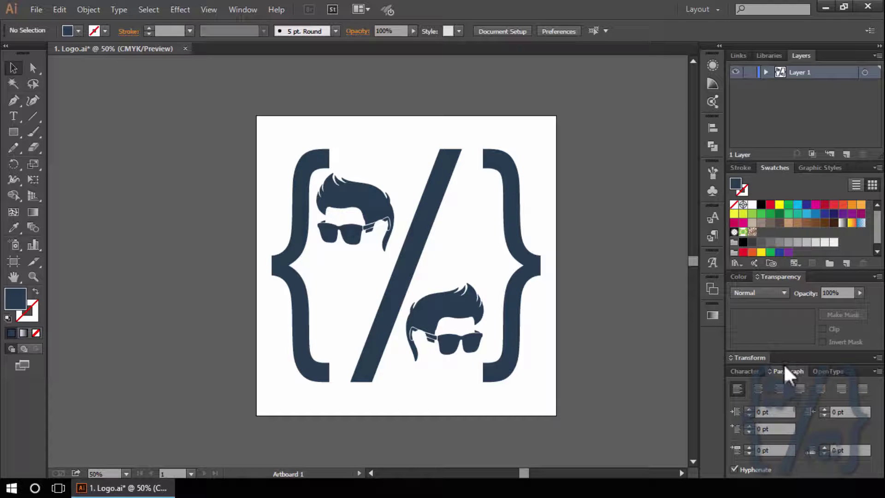
drag(783, 364, 534, 246)
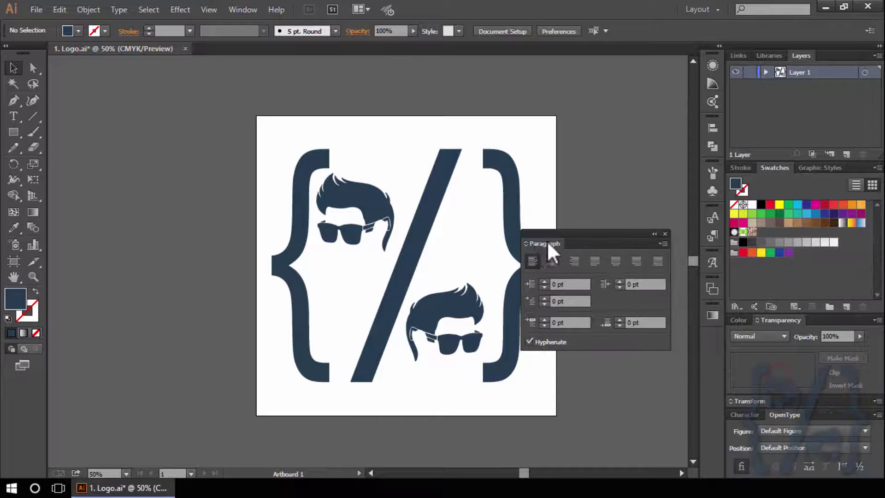
mouse_move(606, 240)
mouse_down()
mouse_move(628, 152)
mouse_move(634, 172)
mouse_up()
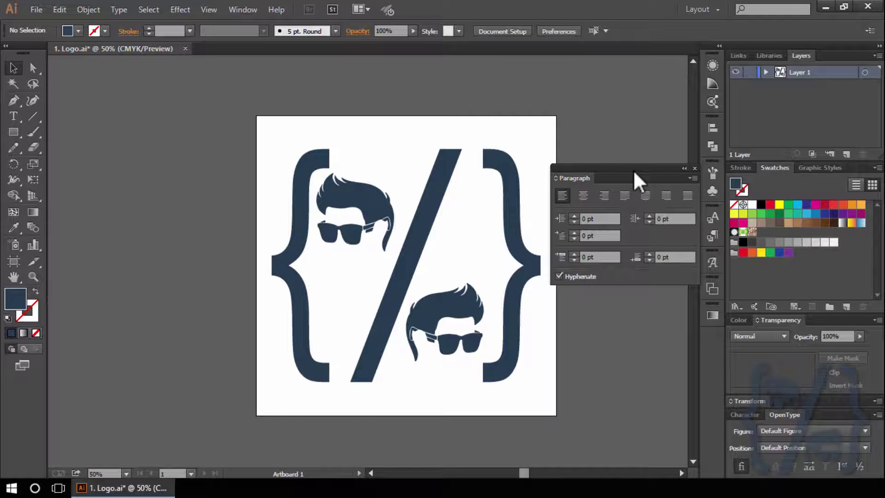
click(700, 10)
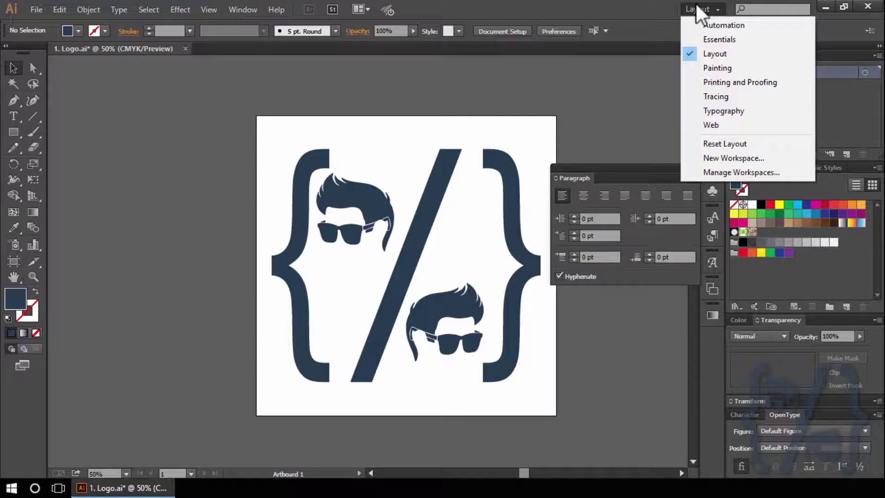
Save the current panel layout as a new workspace named 'My Workspace'
click(754, 158)
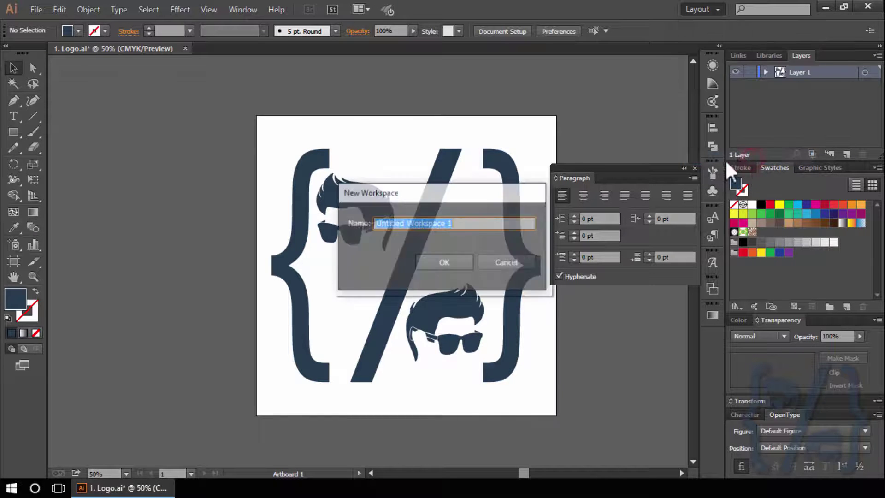
drag(442, 195, 404, 98)
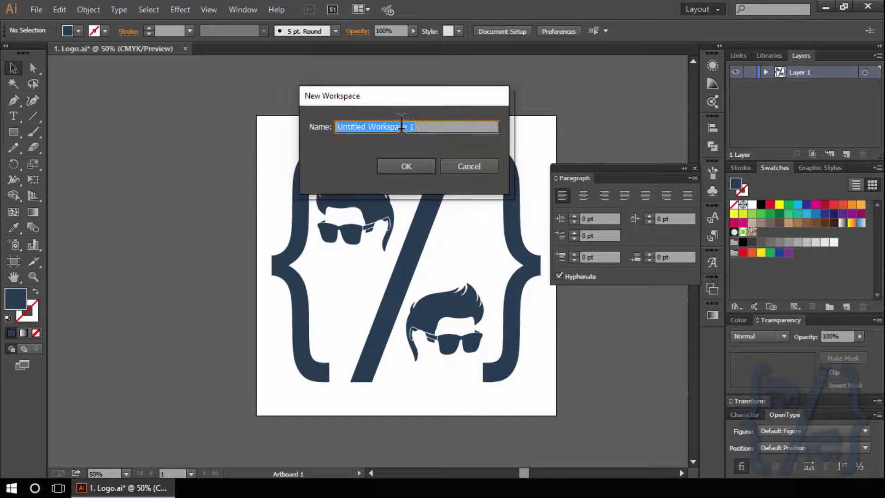
click(428, 126)
drag(427, 125, 409, 126)
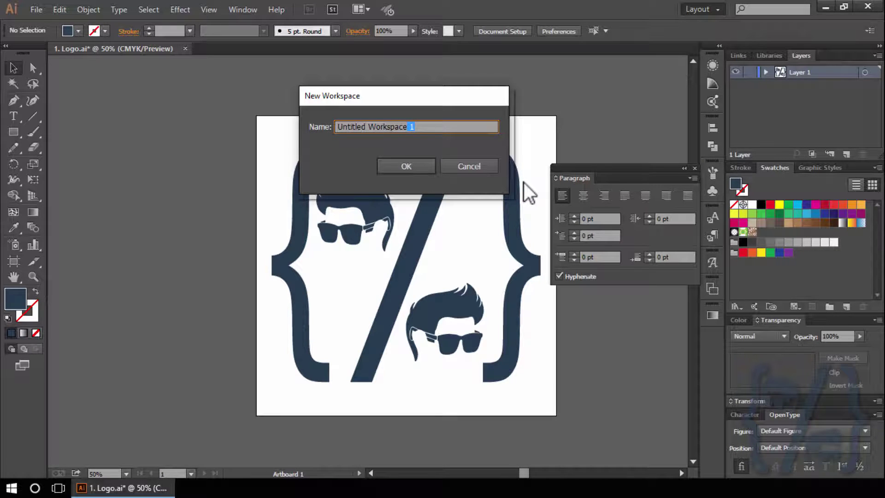
key(BackSpace)
double_click(364, 126)
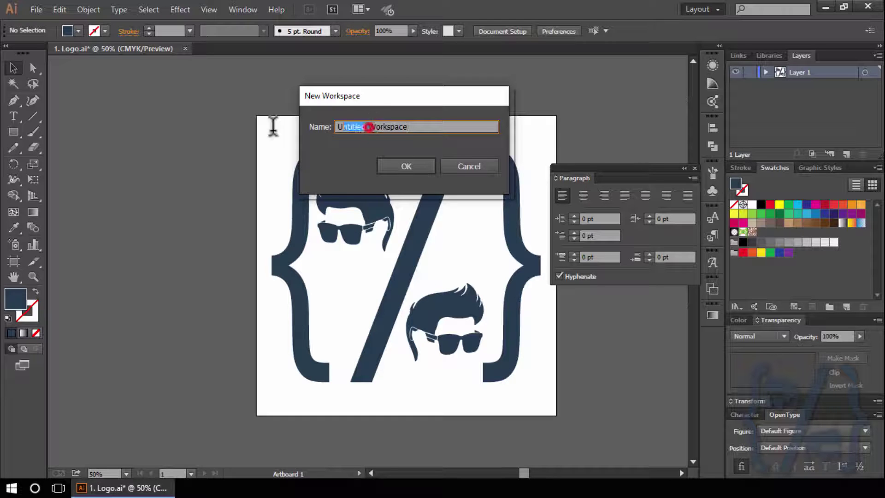
text(My)
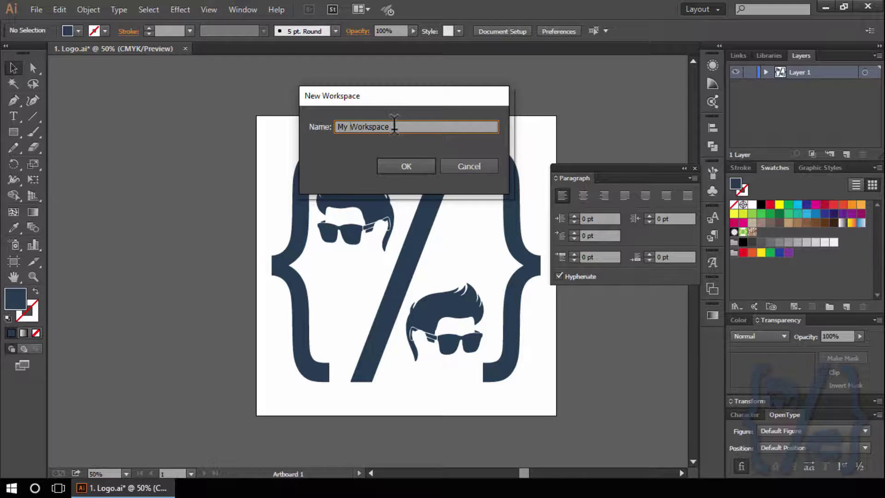
drag(394, 127, 336, 126)
drag(381, 94, 528, 80)
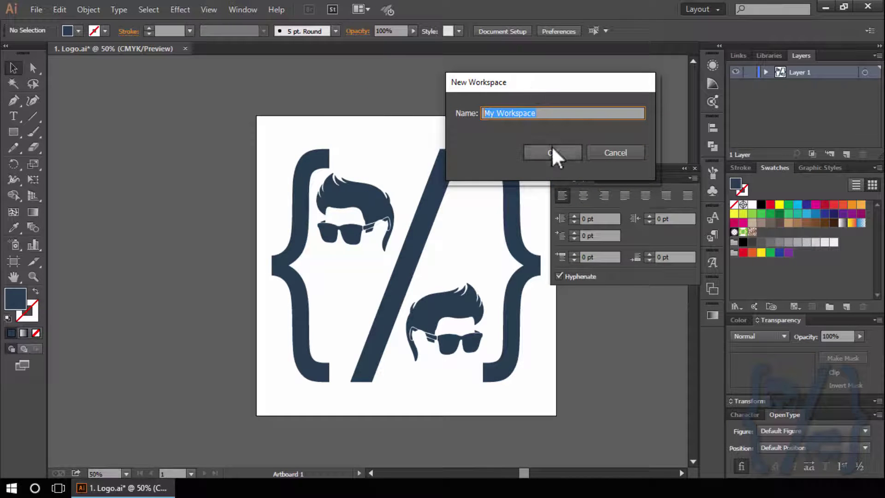
click(551, 149)
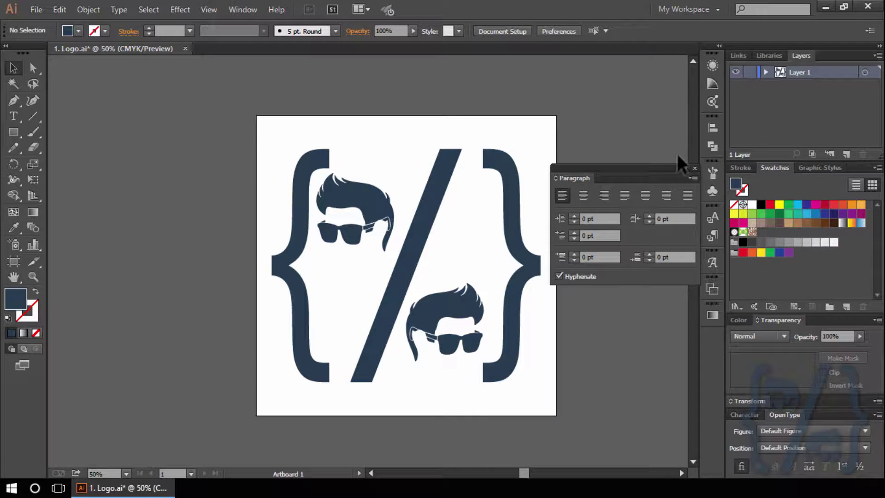
Switch to the Layout workspace and reset it to its defaults
click(698, 8)
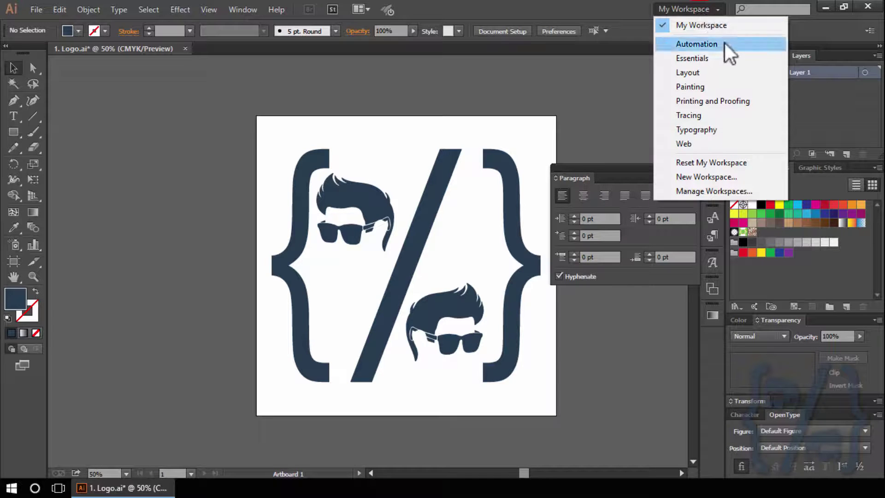
click(711, 69)
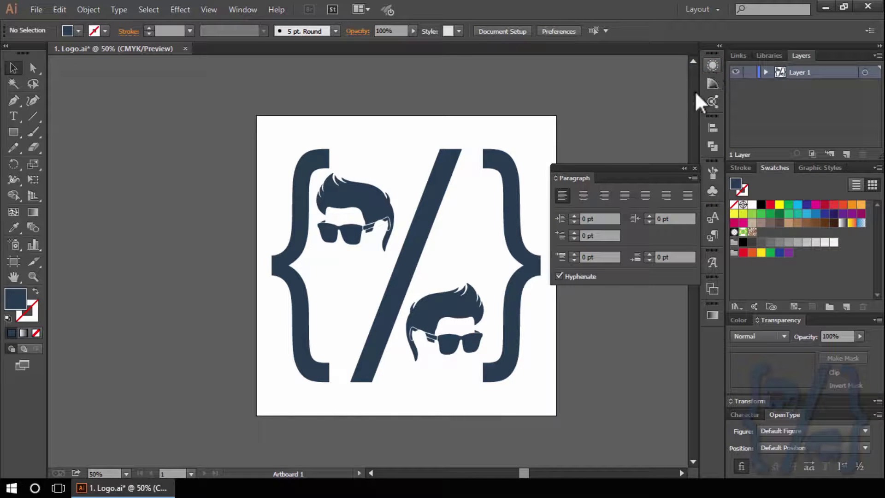
click(700, 9)
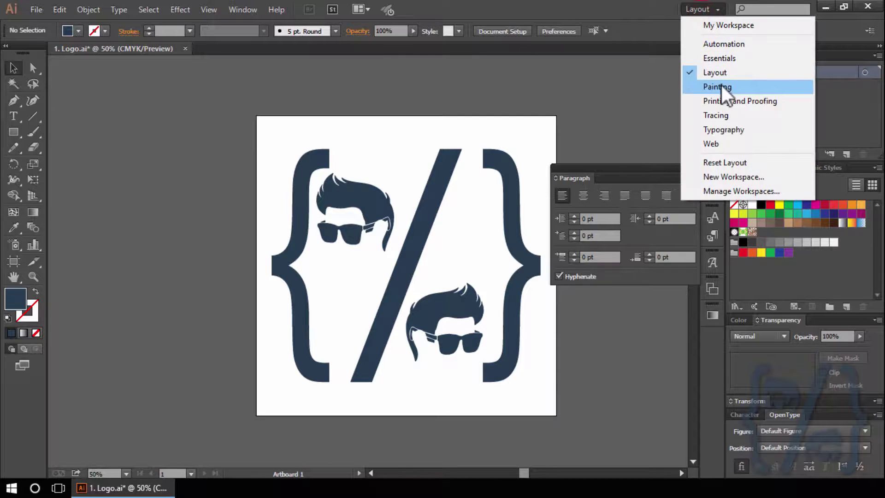
click(739, 161)
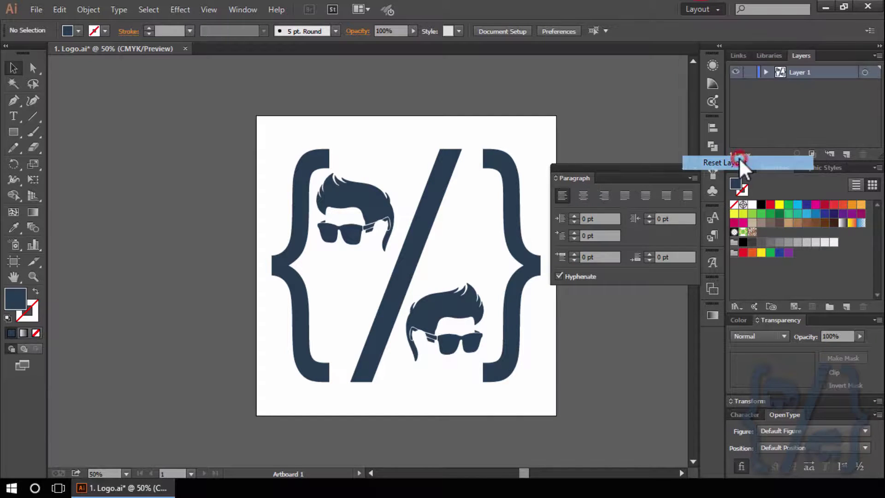
Try the Painting workspace, then return to My Workspace
click(704, 11)
click(744, 87)
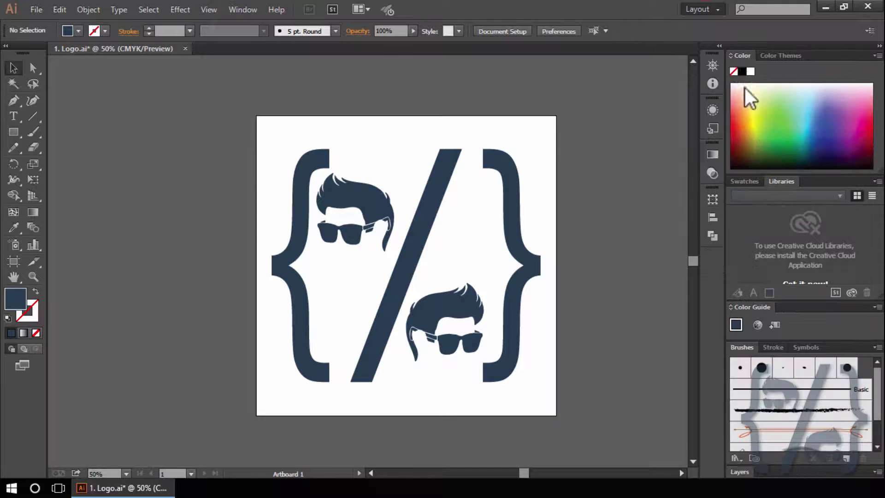
click(686, 10)
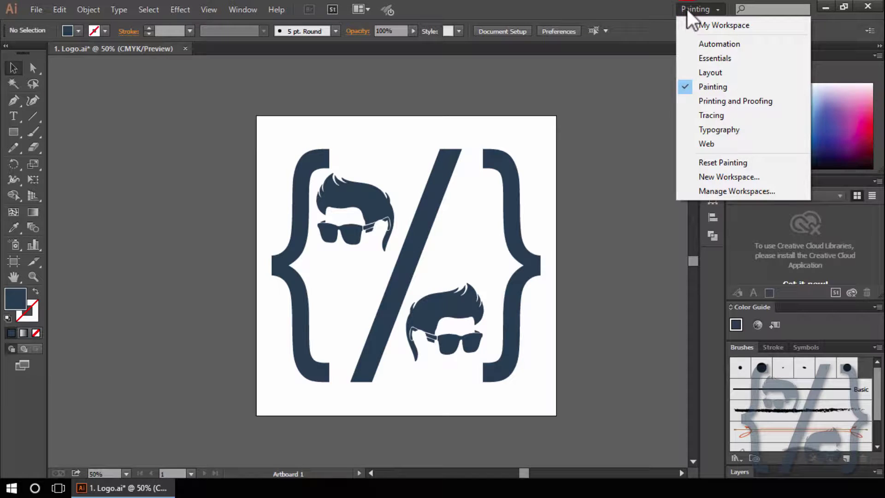
click(716, 24)
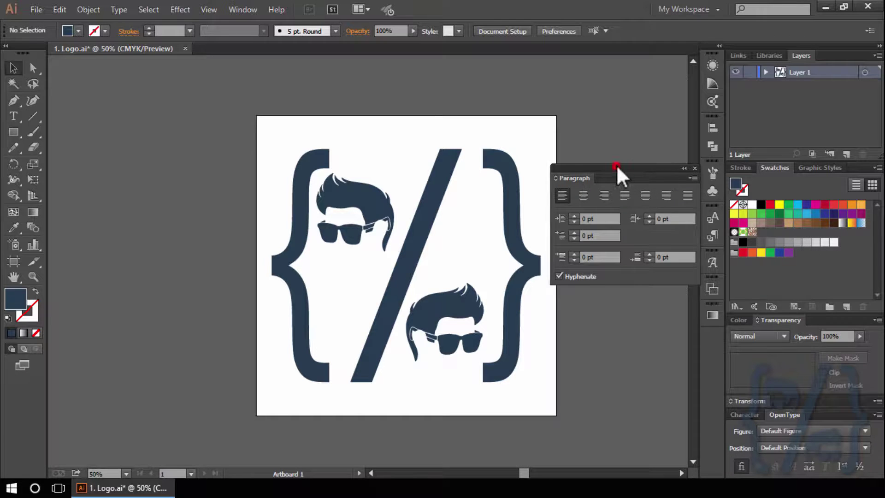
Close the floating Paragraph panel and remove Libraries from the Links/Layers group
mouse_move(619, 166)
mouse_down()
mouse_move(613, 160)
mouse_move(614, 173)
mouse_up()
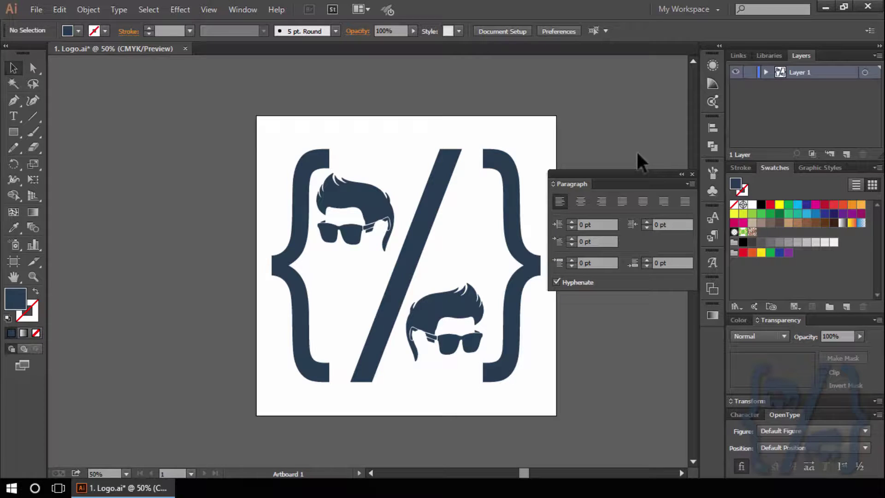
click(690, 171)
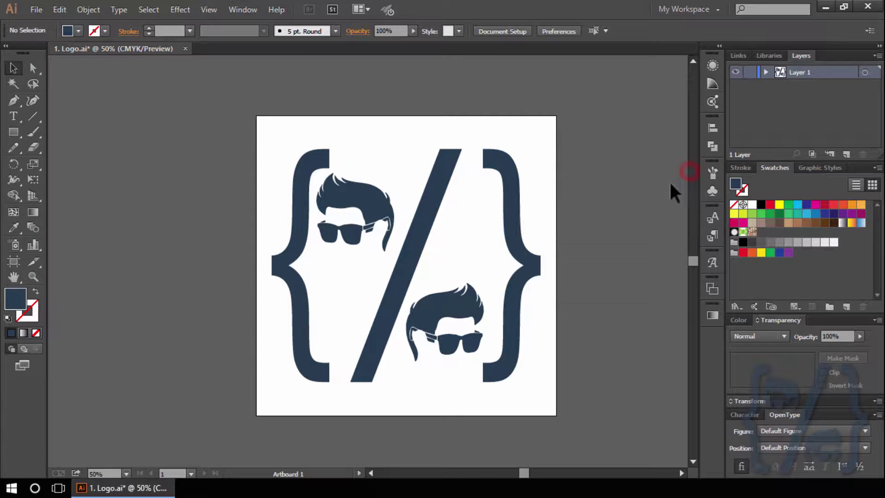
click(768, 55)
drag(772, 56, 520, 76)
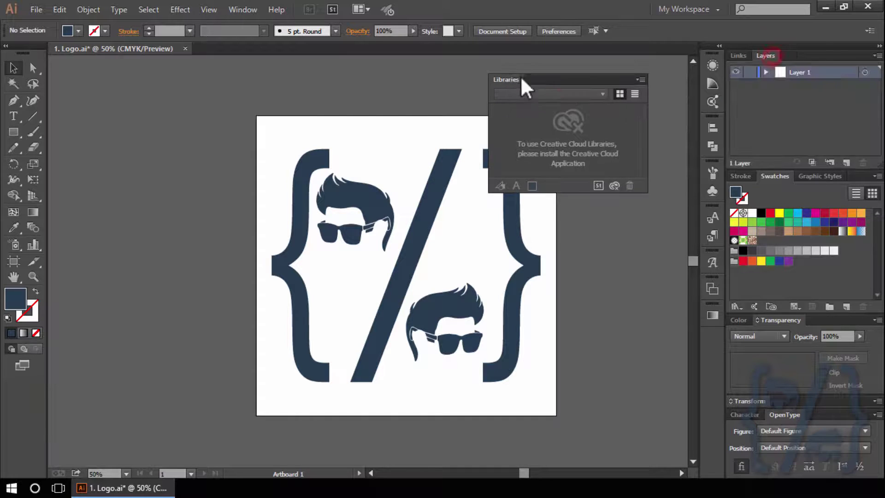
click(643, 70)
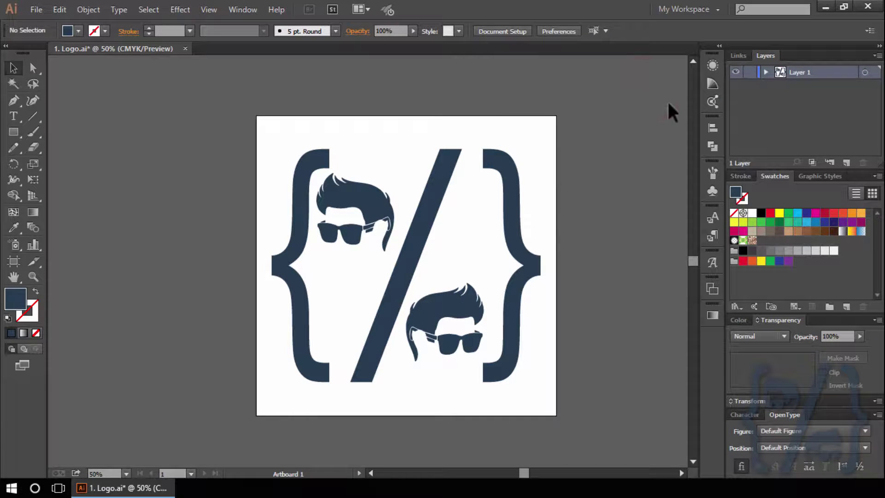
Detach and close the Symbols and Brushes panels
click(829, 177)
click(778, 178)
click(743, 176)
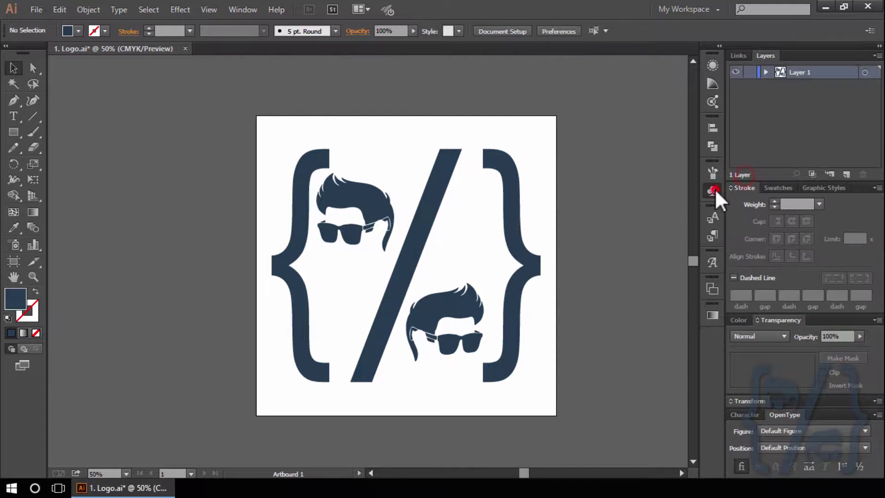
click(712, 190)
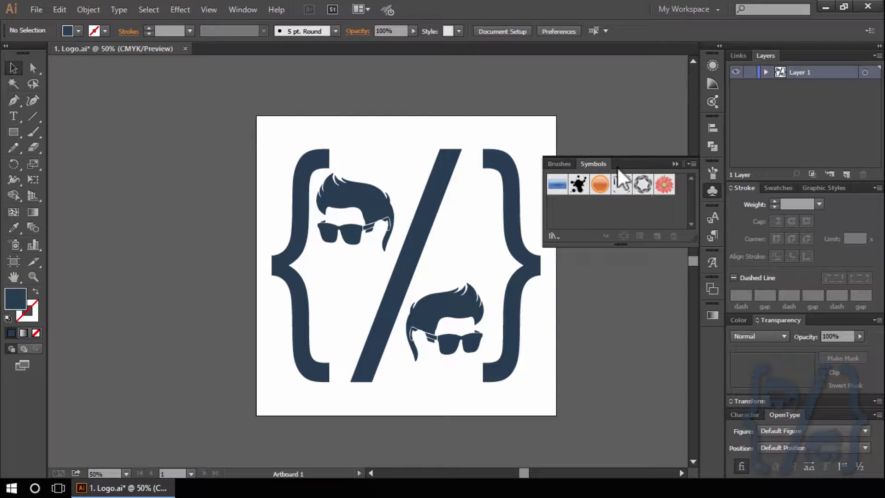
drag(606, 167, 428, 102)
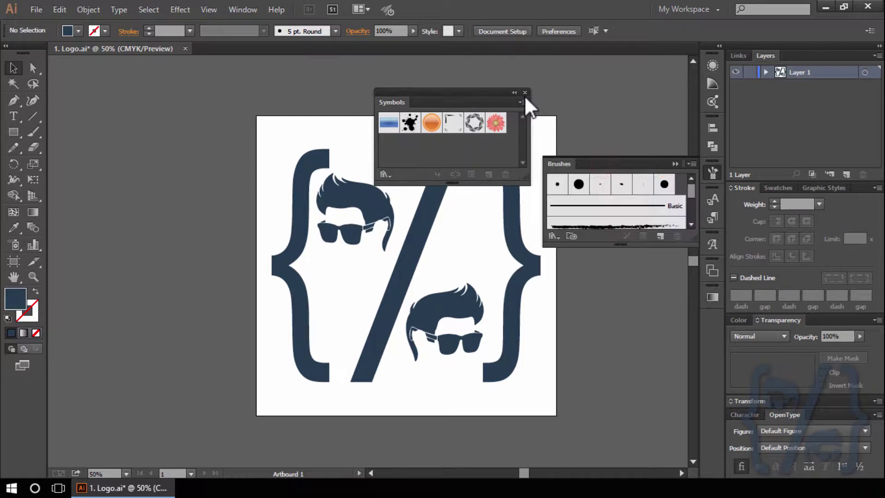
click(526, 92)
drag(555, 163, 395, 106)
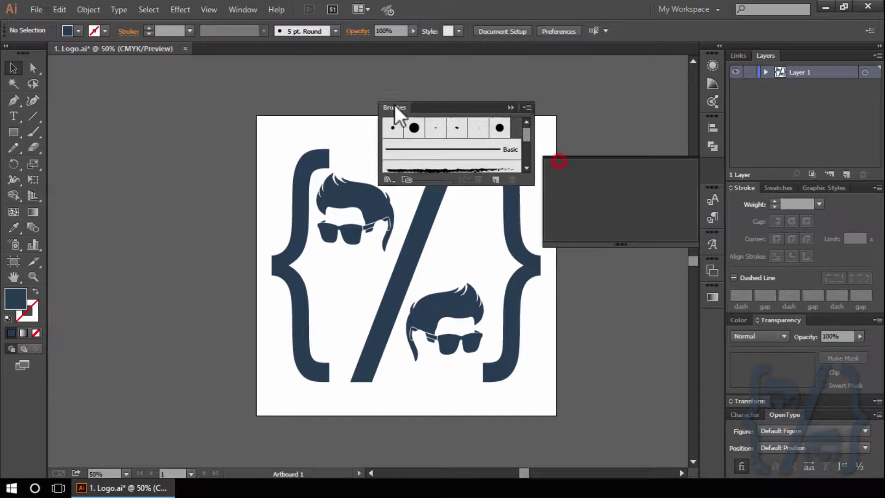
click(532, 100)
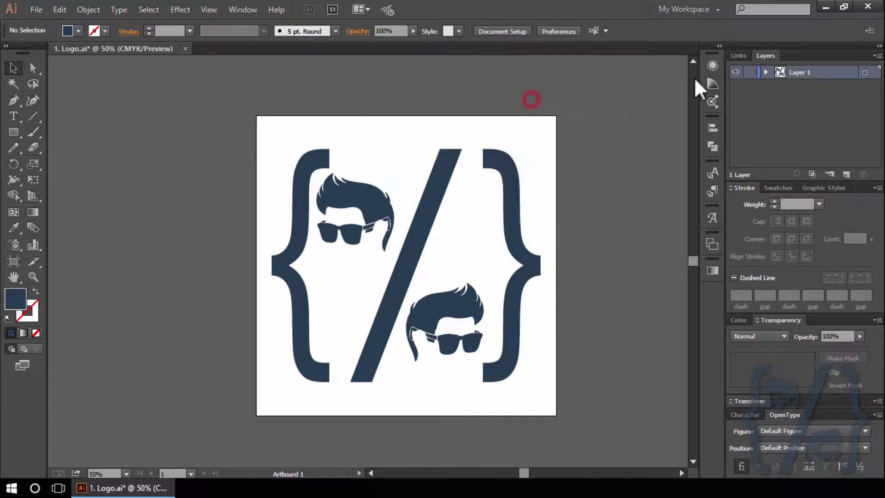
Detach and close the Color Themes, Color Guide and Appearance panels
click(712, 102)
drag(619, 57, 375, 94)
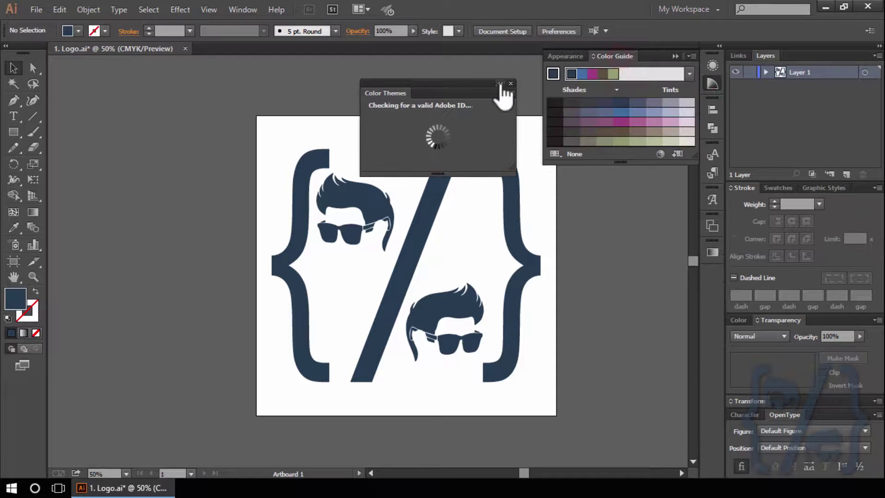
click(510, 87)
drag(608, 56, 381, 87)
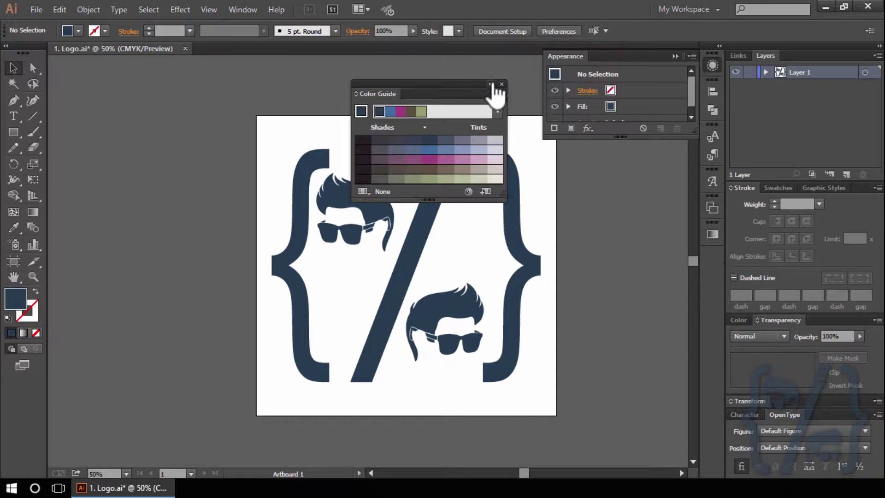
click(501, 84)
drag(579, 56, 389, 92)
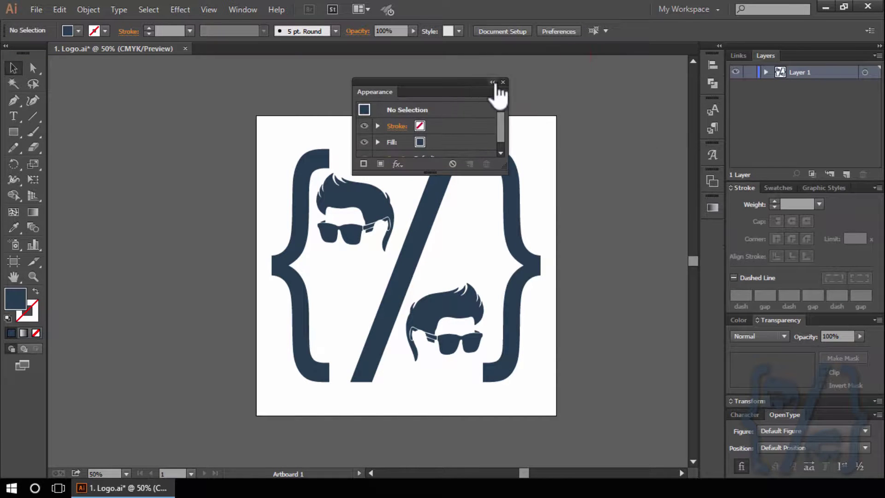
click(502, 81)
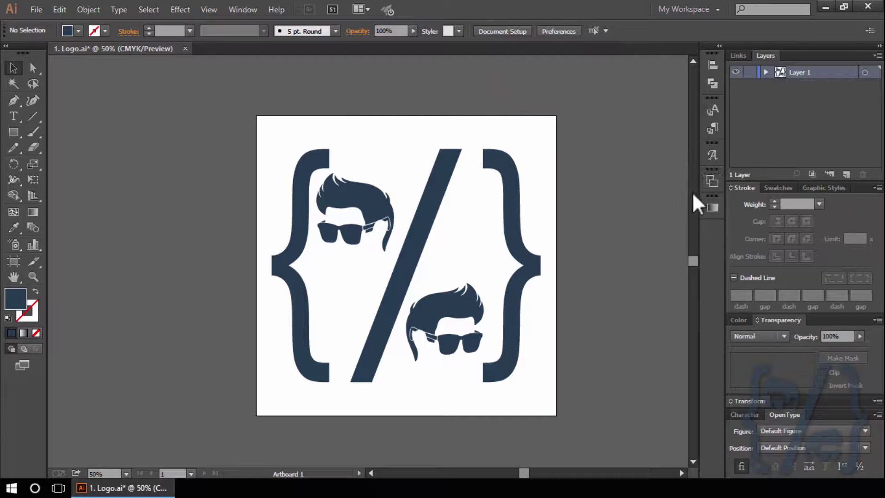
Pull the Glyphs panel out of the dock and close it
click(709, 156)
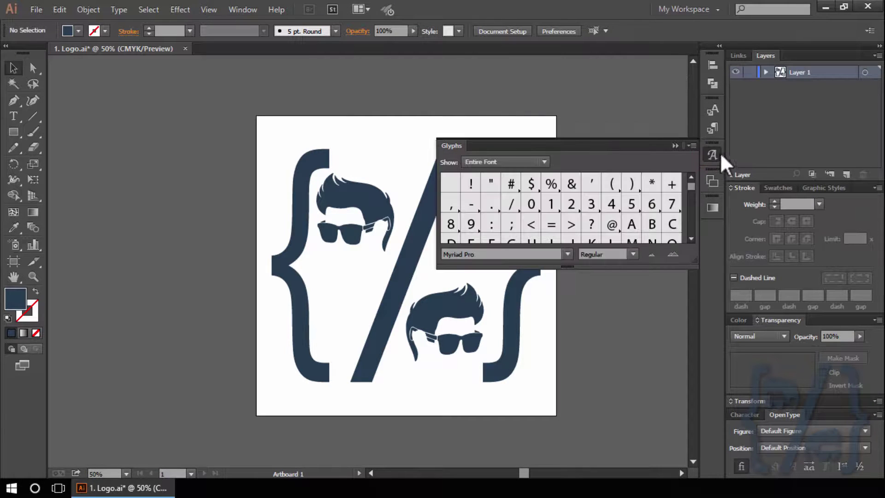
drag(719, 154, 495, 134)
click(504, 122)
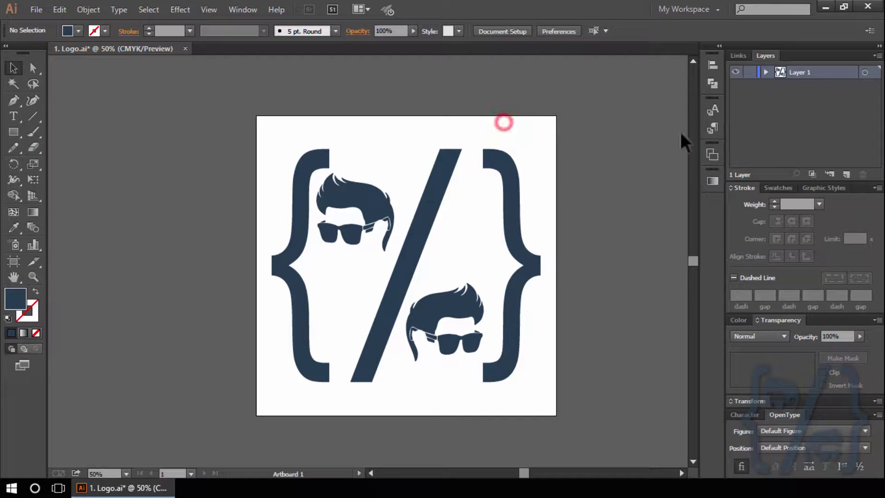
click(709, 180)
Show Swatches in its group, then detach and close the Character panel
click(710, 180)
click(776, 188)
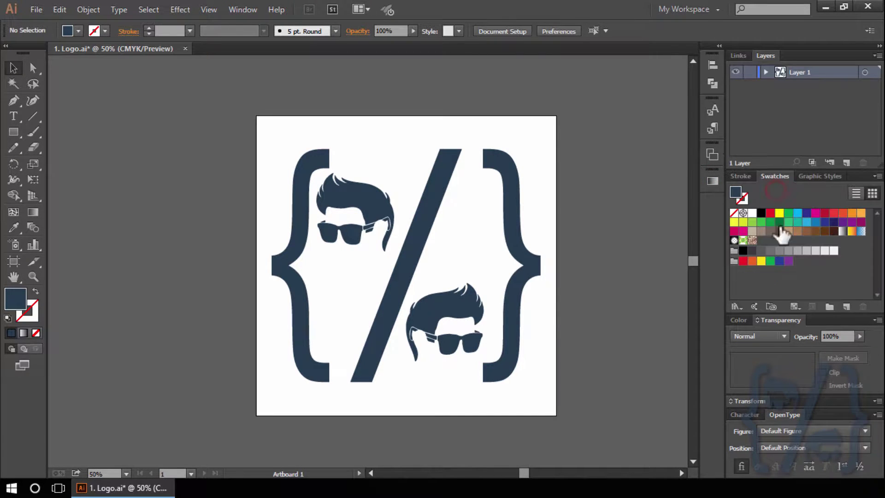
click(745, 414)
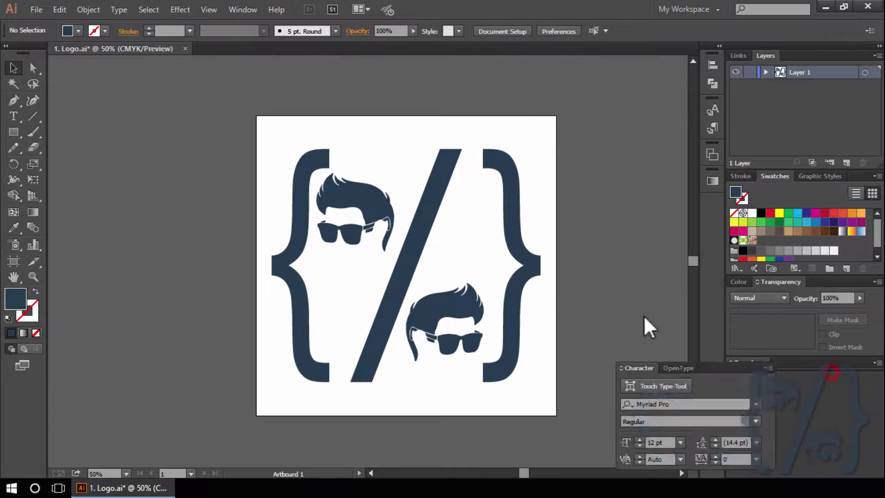
drag(821, 373, 506, 110)
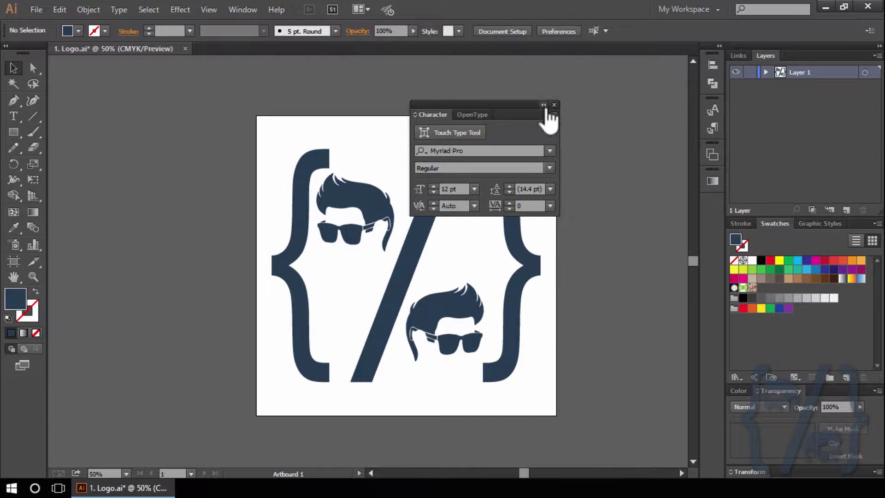
click(555, 103)
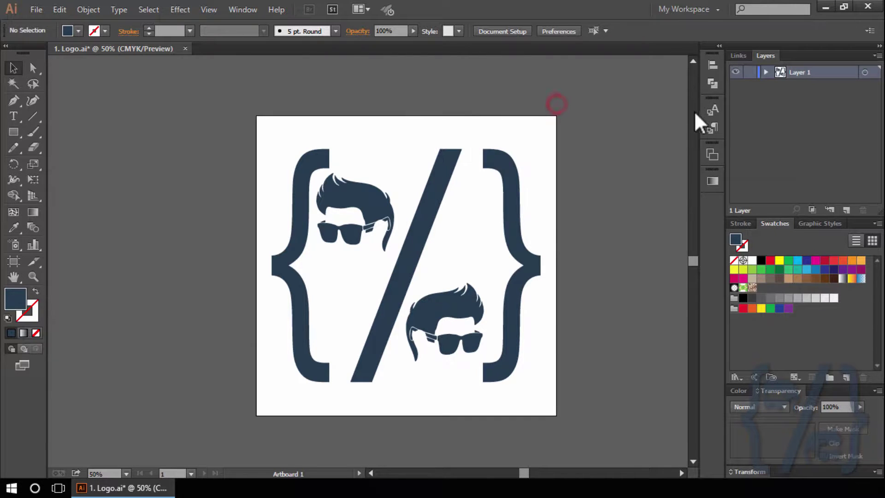
Remove the paragraph styles and character styles panels, leaving Links showing
drag(706, 115, 642, 139)
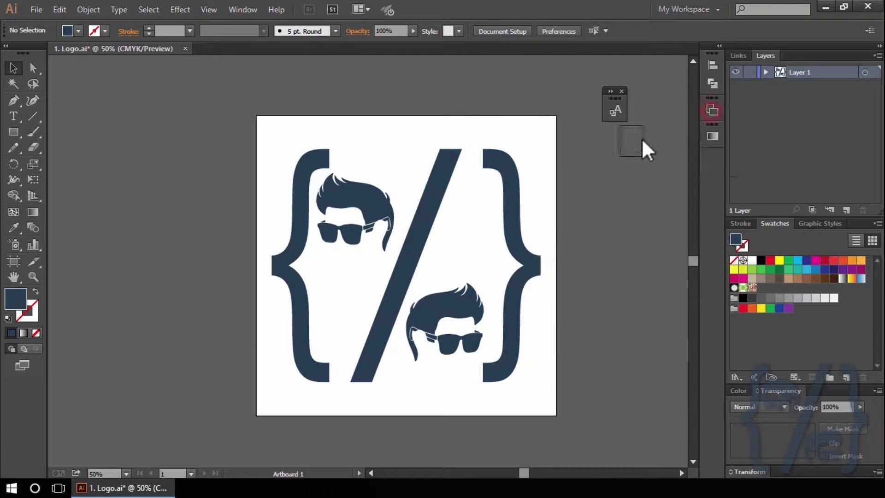
click(638, 126)
click(621, 91)
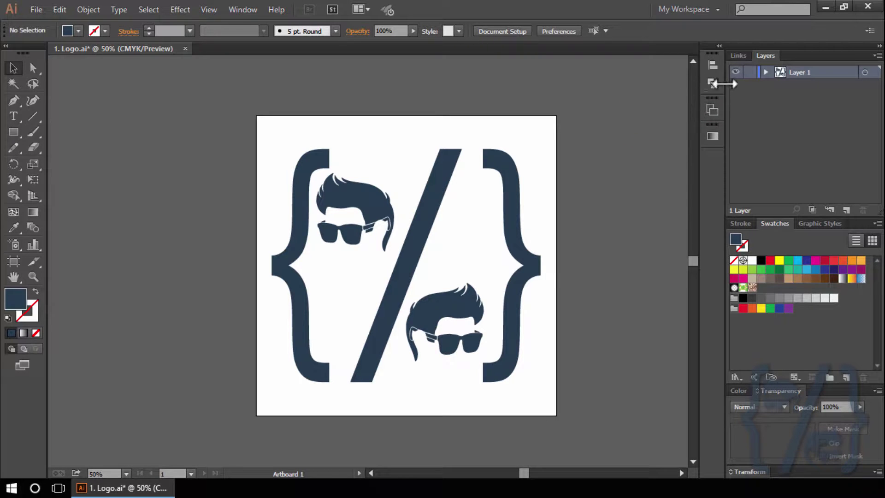
click(739, 54)
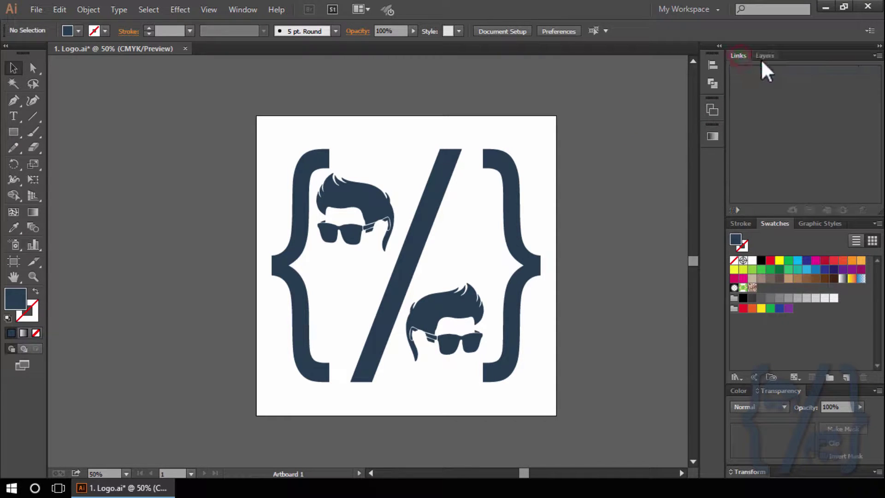
Create a new workspace from the switcher, replacing 'Untitled' with the name 'My Workspace 1'
click(685, 9)
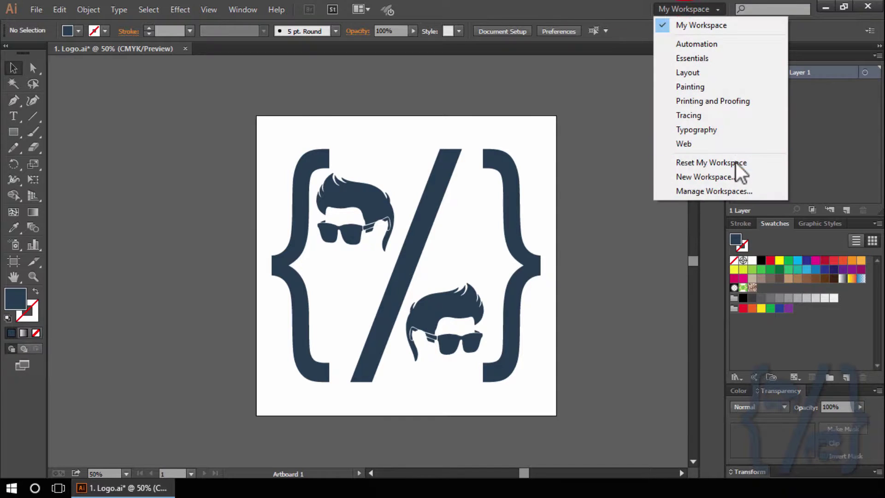
click(736, 178)
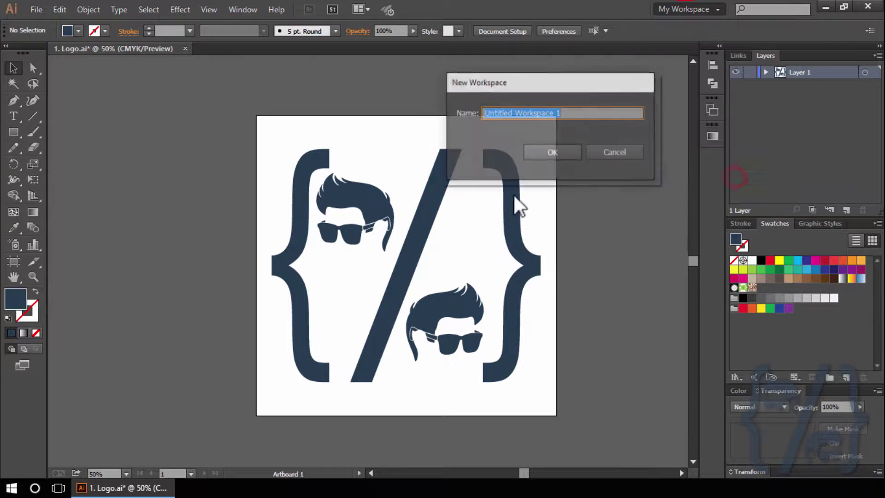
click(564, 113)
double_click(513, 112)
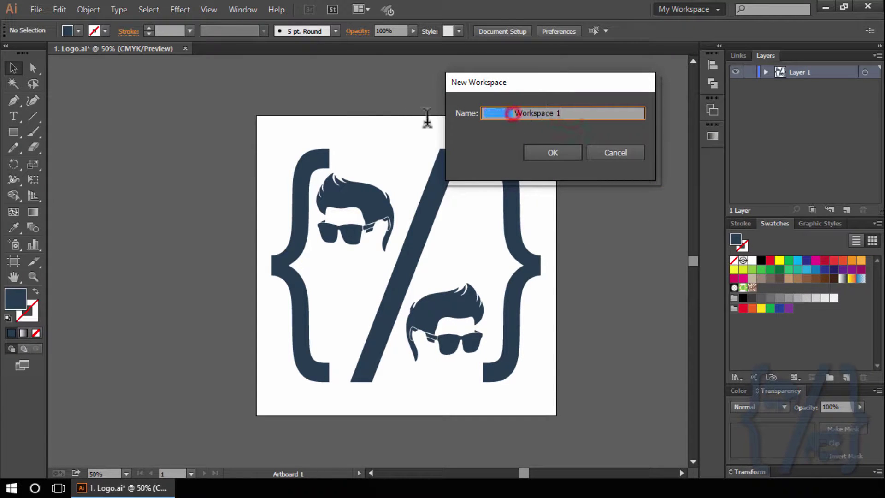
text(My)
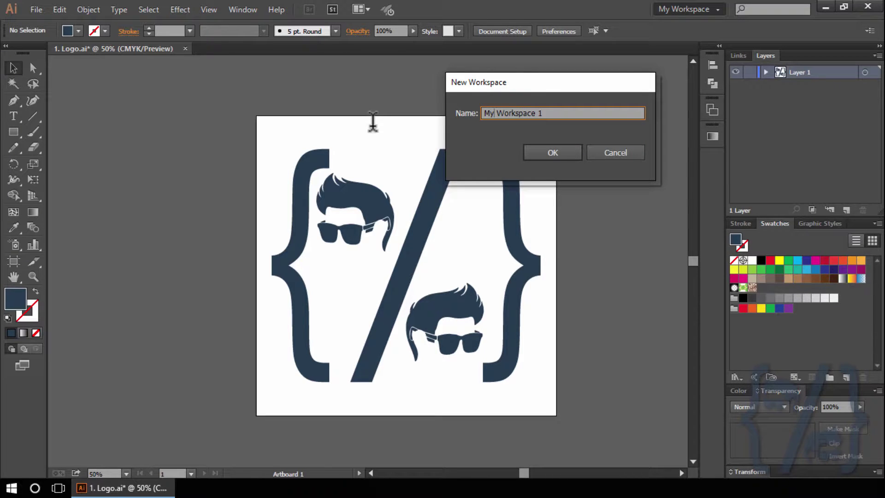
click(563, 154)
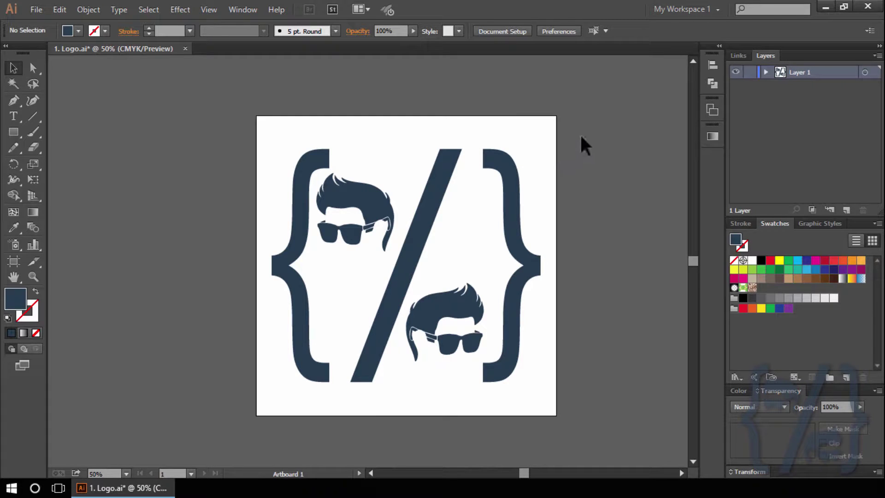
click(702, 11)
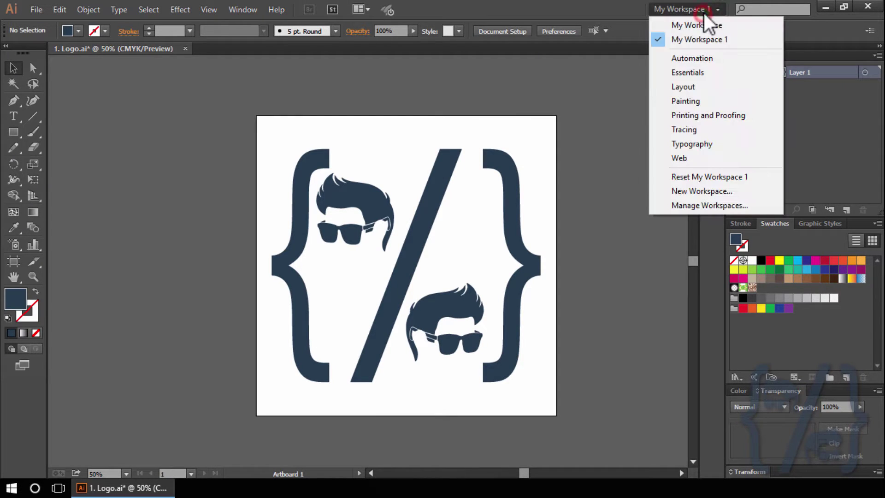
click(735, 87)
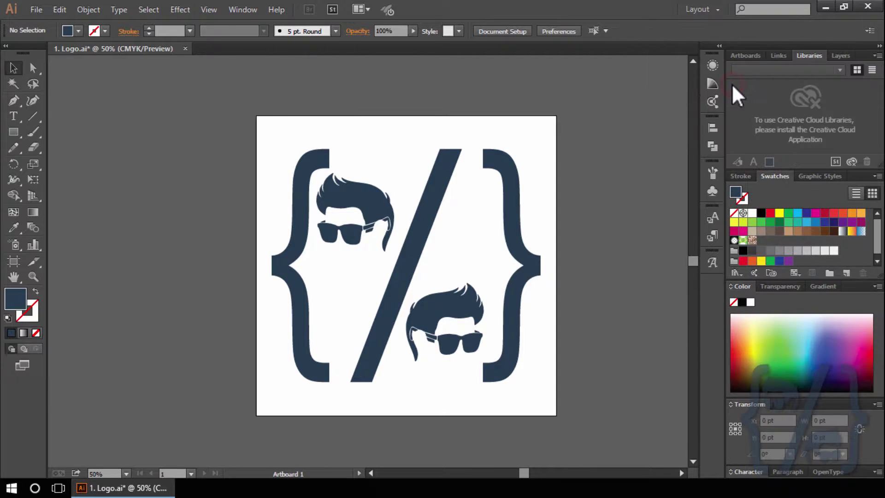
click(697, 10)
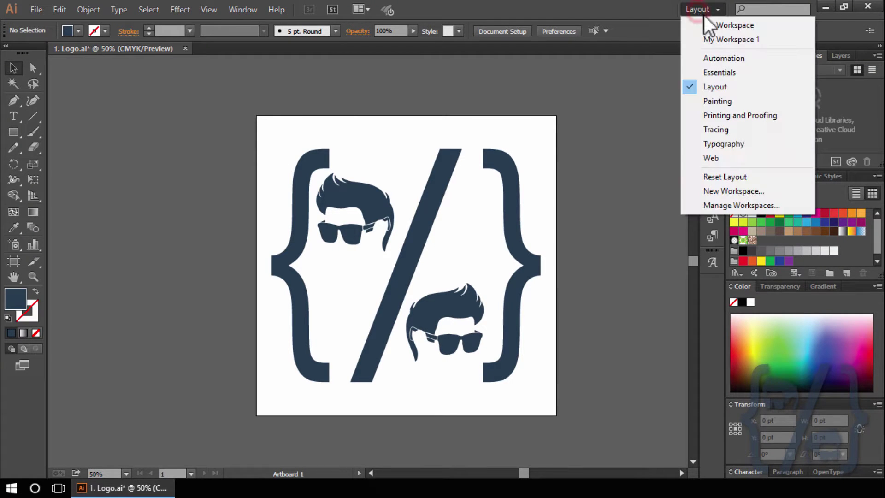
click(762, 42)
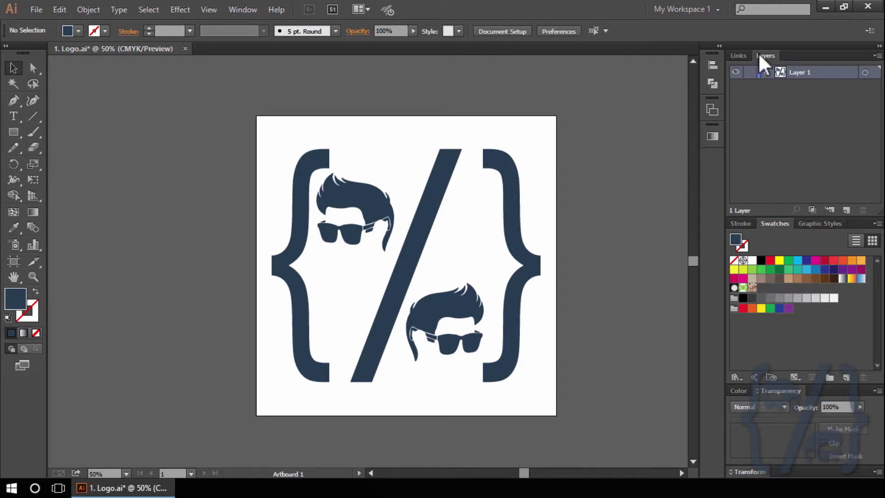
Float the Layers and Links panels over the canvas, then reset My Workspace 1 to redock them
drag(758, 53, 537, 118)
drag(735, 52, 464, 205)
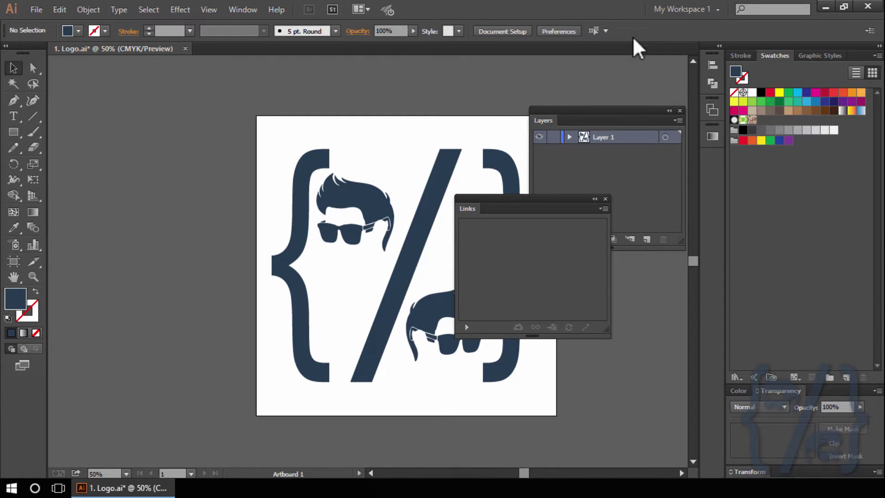
click(694, 9)
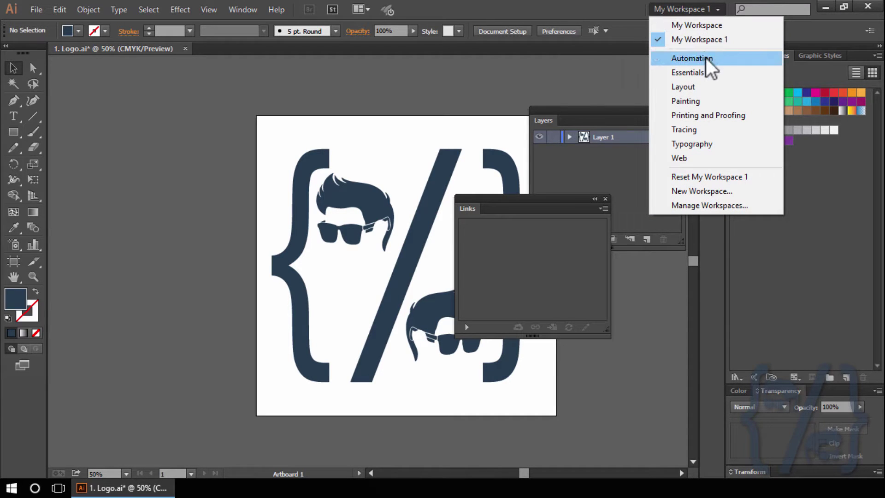
click(700, 179)
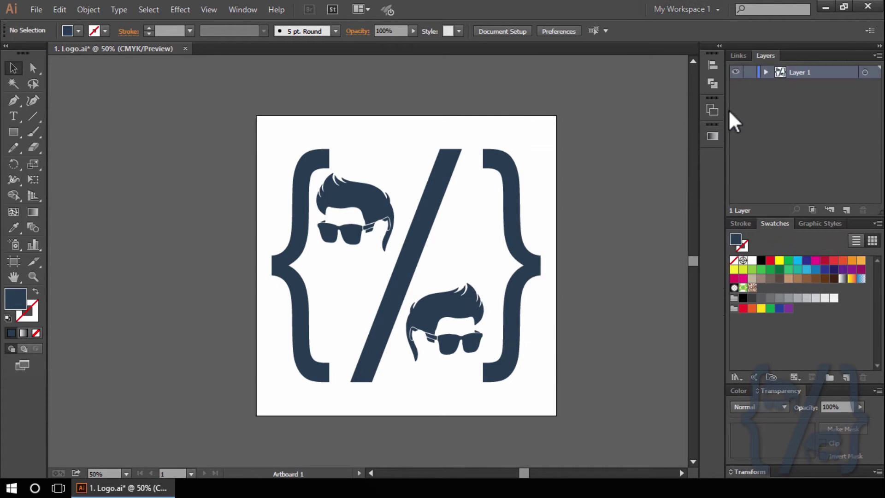
click(696, 9)
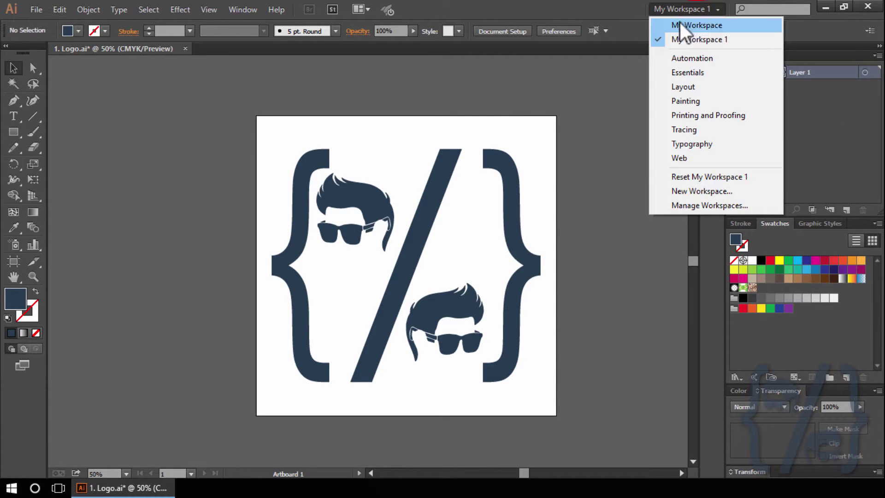
Switch to My Workspace and reset it, restoring the floating Paragraph panel and Libraries tab
click(665, 25)
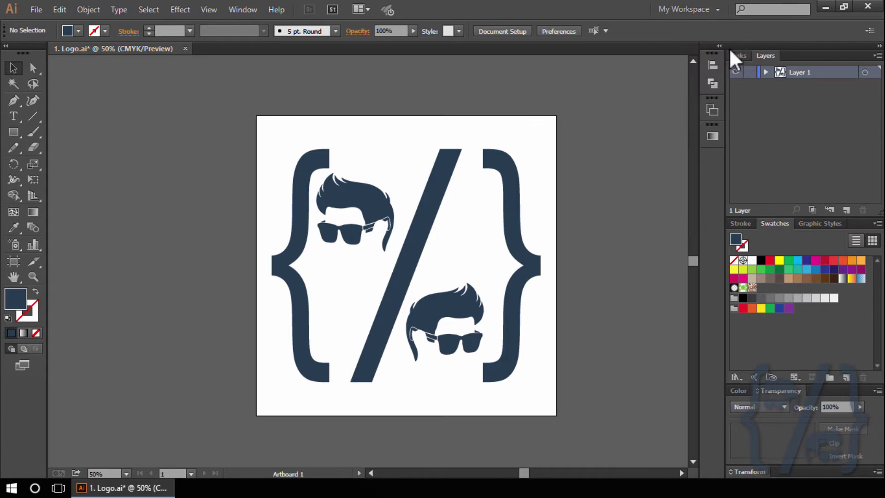
click(691, 6)
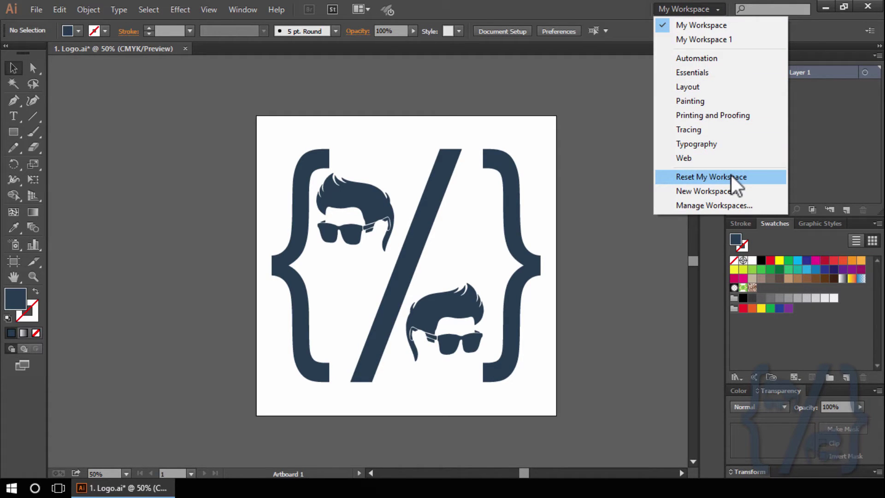
click(694, 180)
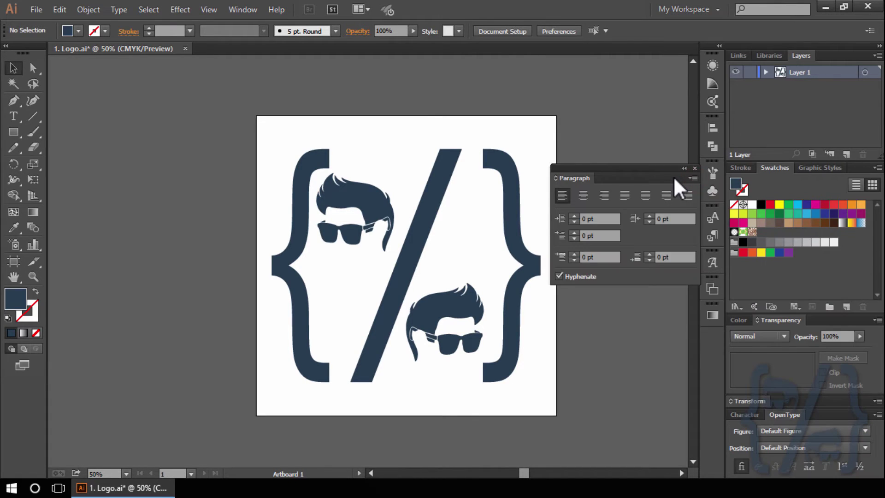